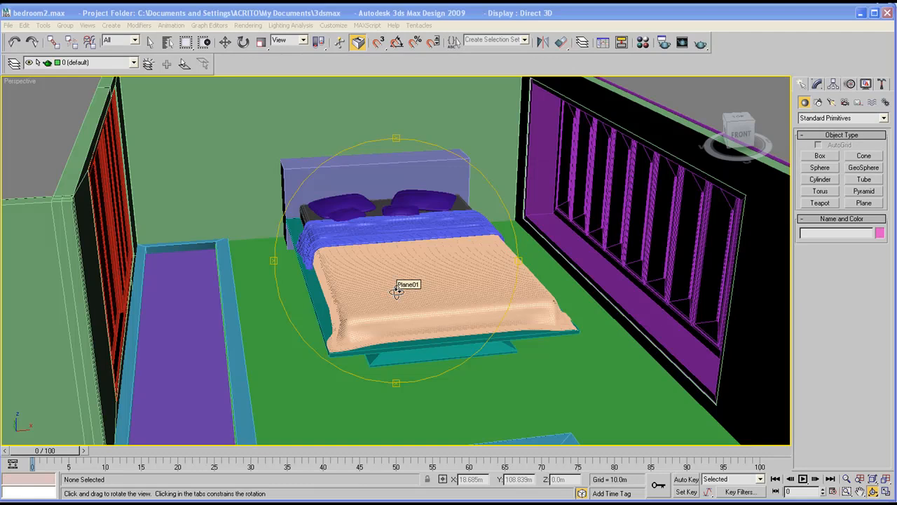
# Step: Examine the bed and the free floor area beside it from several angles and distances
pyautogui.moveTo(374, 282); pyautogui.dragTo(389, 308)
pyautogui.moveTo(388, 307); pyautogui.dragTo(369, 298, button='middle')
pyautogui.moveTo(368, 299); pyautogui.dragTo(359, 289)
pyautogui.scroll(2, 344, 260)
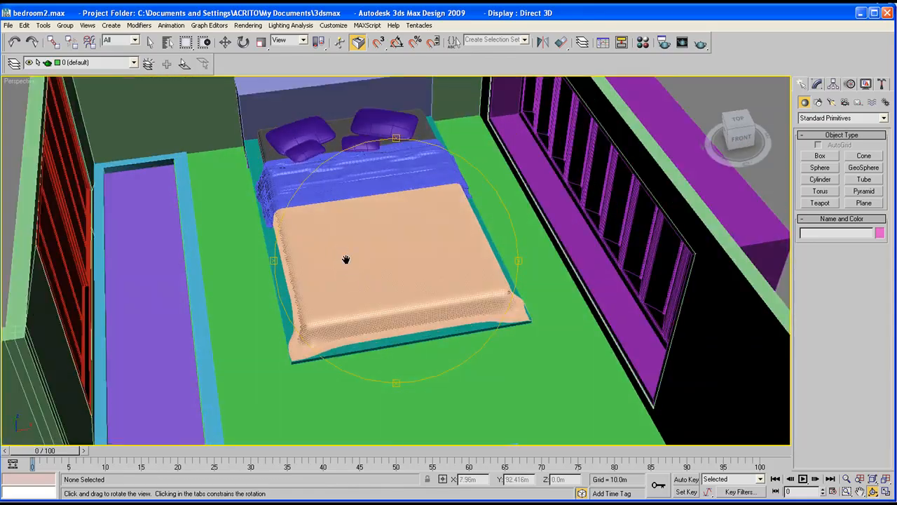
pyautogui.moveTo(344, 260); pyautogui.dragTo(390, 342, button='middle')
pyautogui.scroll(2, 390, 343)
pyautogui.moveTo(393, 340); pyautogui.dragTo(356, 278)
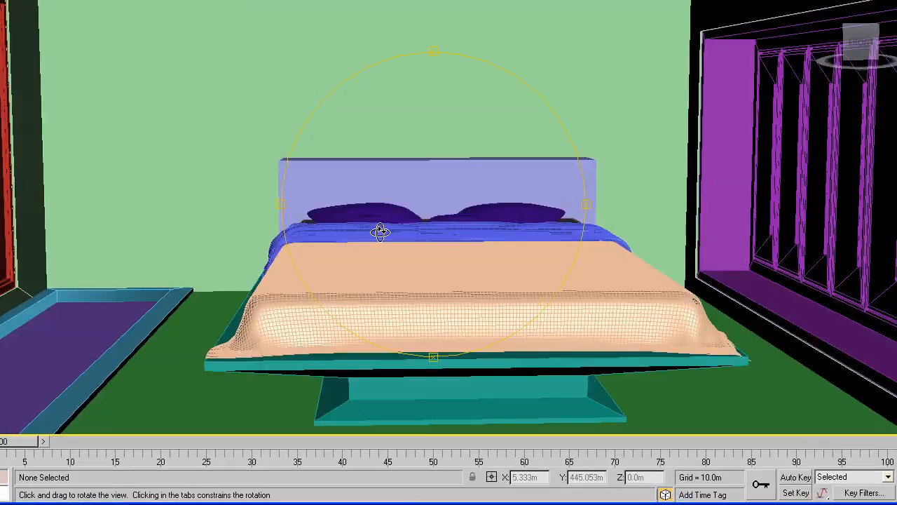
pyautogui.moveTo(379, 231); pyautogui.dragTo(444, 227)
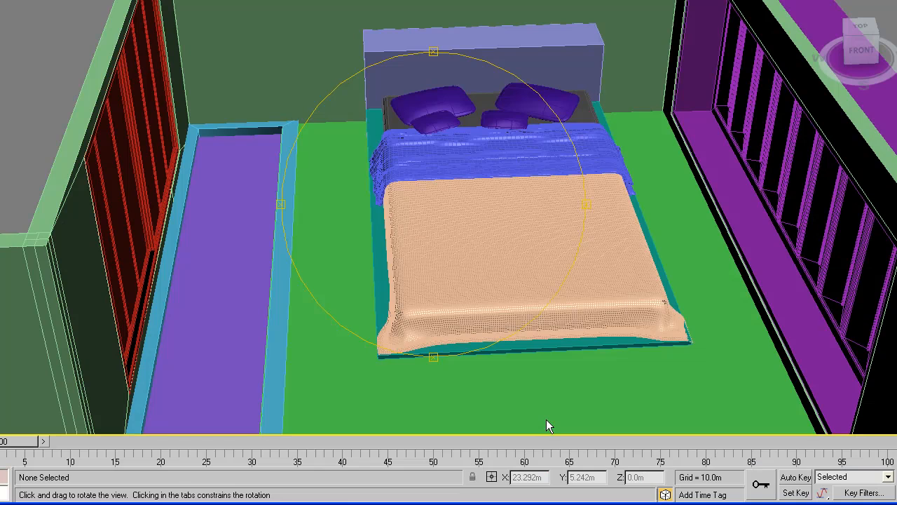
pyautogui.moveTo(545, 419); pyautogui.dragTo(404, 254)
pyautogui.scroll(3, 391, 240)
pyautogui.moveTo(391, 240); pyautogui.dragTo(391, 271, button='middle')
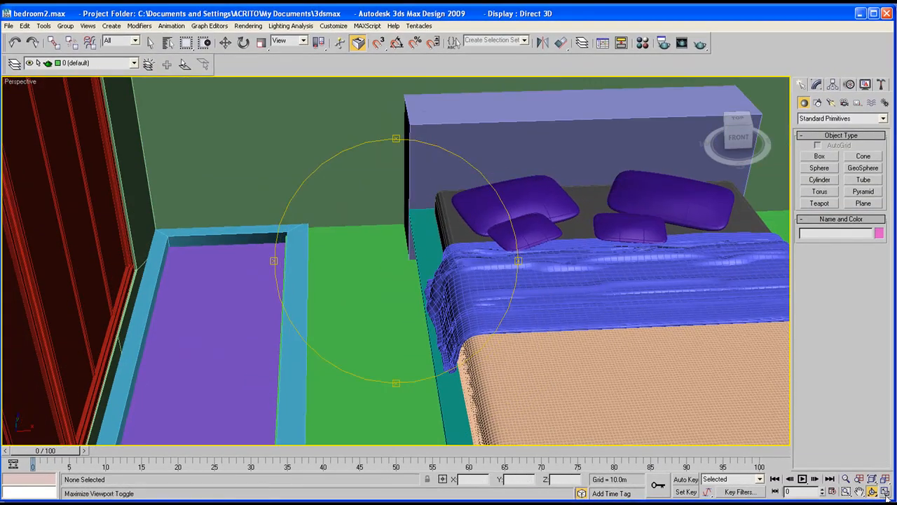
# Step: Draw a box about 16.3 m long, 20.3 m wide and 14.9 m high between the rug and the bed in the Top view
pyautogui.click(885, 492)
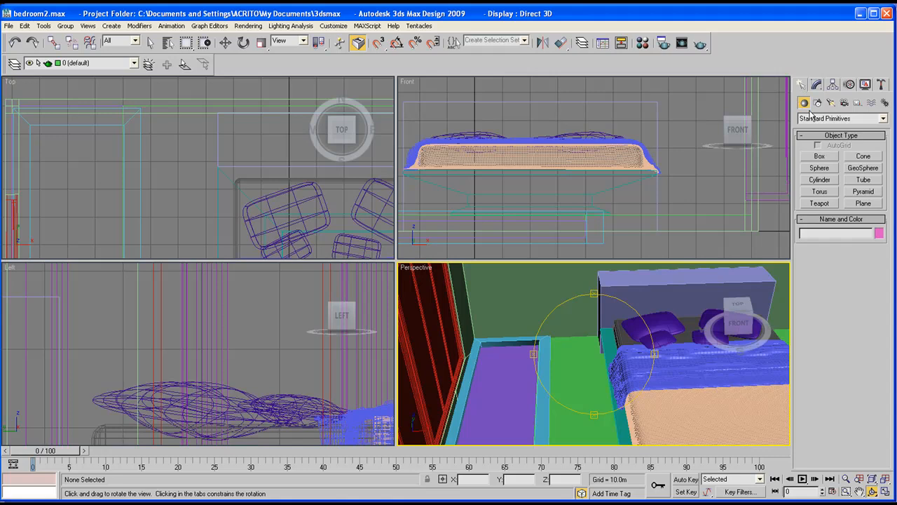
pyautogui.click(820, 157)
pyautogui.scroll(-2, 198, 150)
pyautogui.scroll(2, 184, 155)
pyautogui.moveTo(183, 160); pyautogui.dragTo(157, 123, button='middle')
pyautogui.scroll(-3, 150, 166)
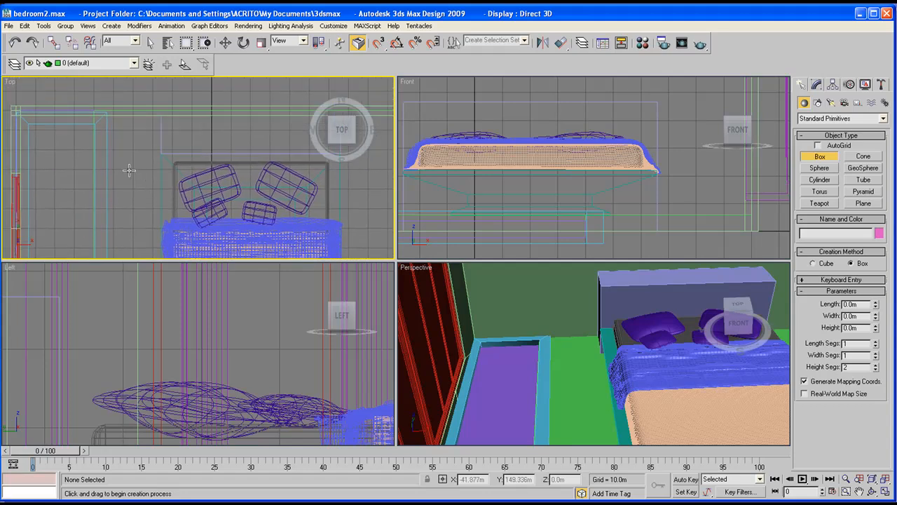
pyautogui.scroll(-1, 191, 172)
pyautogui.moveTo(163, 182); pyautogui.dragTo(161, 168, button='middle')
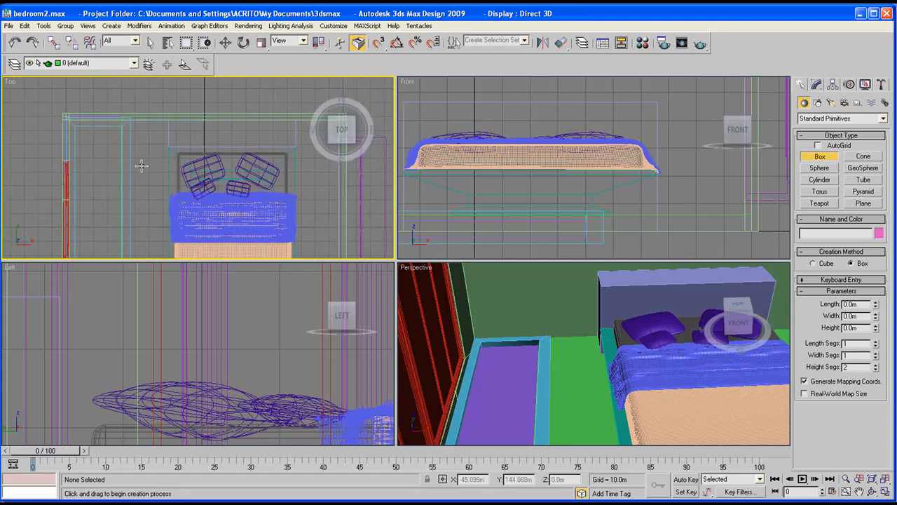
pyautogui.scroll(2, 140, 152)
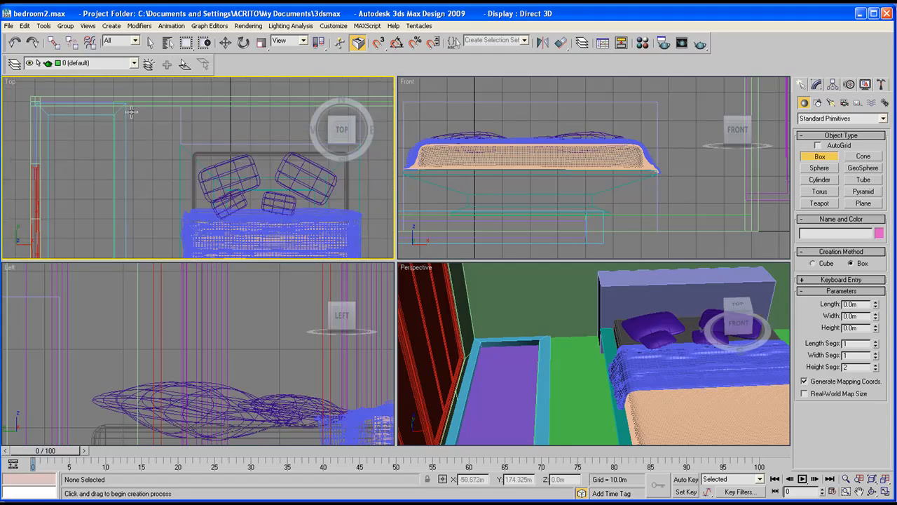
pyautogui.moveTo(132, 140); pyautogui.dragTo(172, 171)
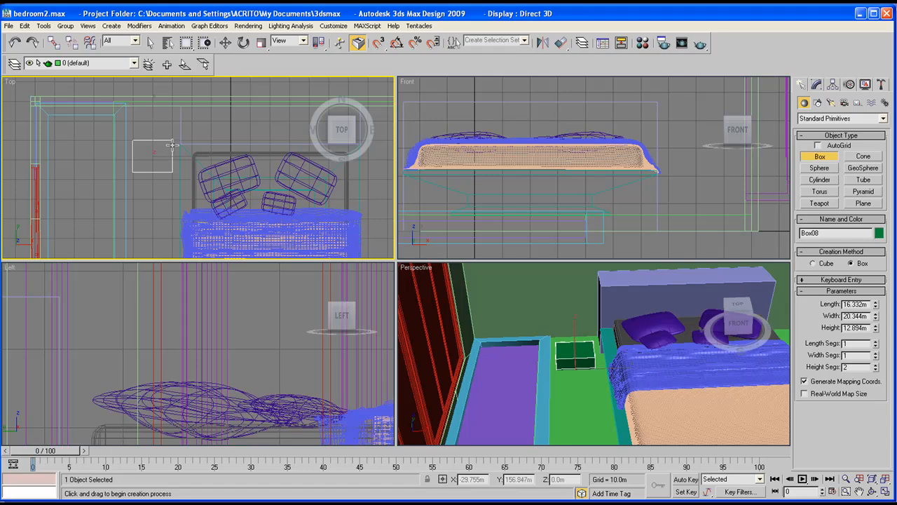
# Step: Raise the box vertically to about 6.1 m beside the bed in the perspective view
pyautogui.click(620, 372)
pyautogui.hotkey('alt', 'w')
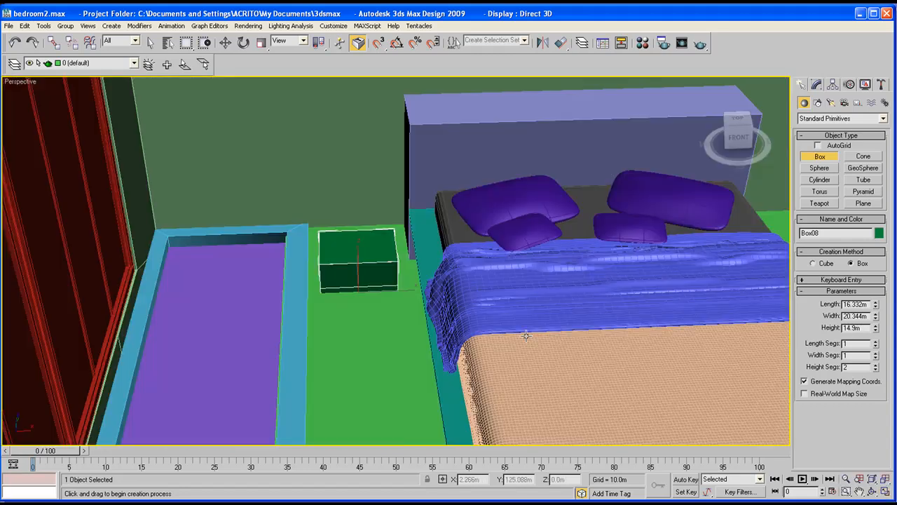
pyautogui.click(225, 42)
pyautogui.keyDown('shift'); pyautogui.moveTo(358, 251); pyautogui.dragTo(359, 232); pyautogui.keyUp('shift')
pyautogui.moveTo(477, 303); pyautogui.dragTo(438, 274, button='middle')
pyautogui.click(873, 494)
pyautogui.moveTo(357, 283); pyautogui.dragTo(328, 262)
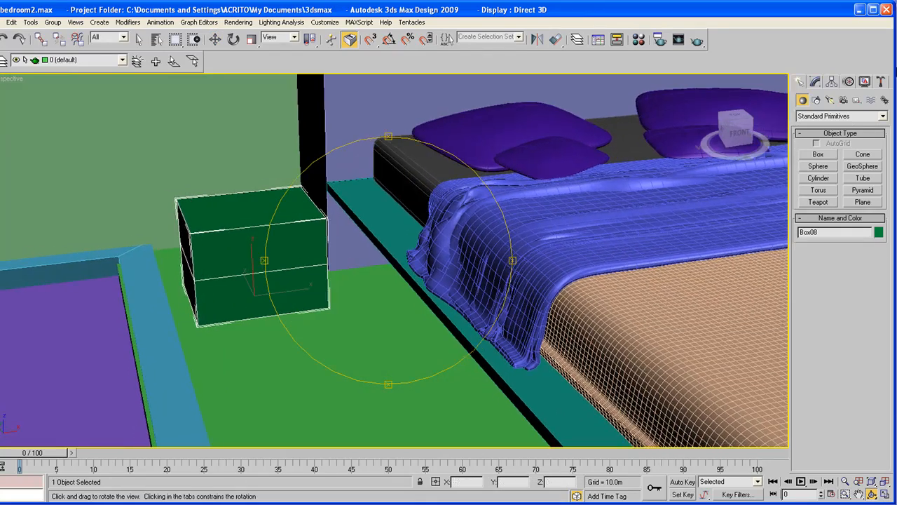
# Step: Apply an Edit Poly modifier to the box and switch to polygon editing
pyautogui.click(817, 84)
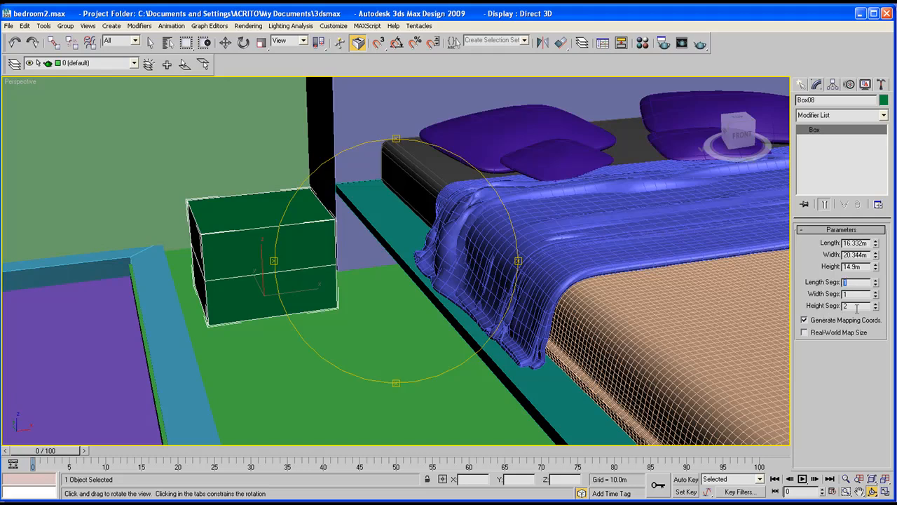
pyautogui.moveTo(280, 282); pyautogui.dragTo(794, 166)
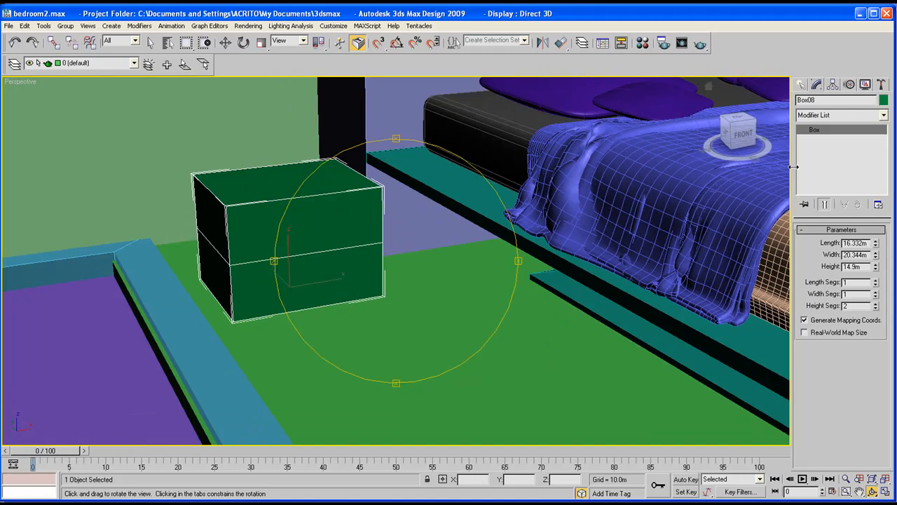
pyautogui.click(883, 115)
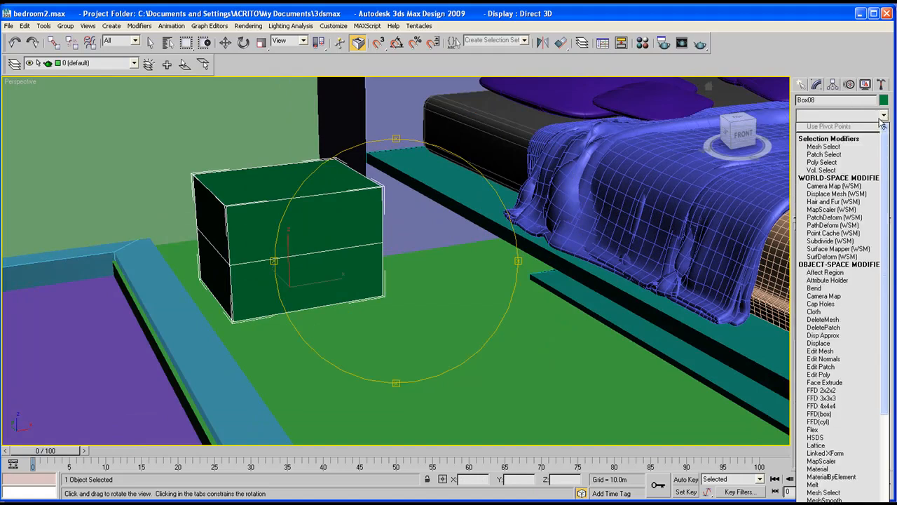
pyautogui.click(820, 376)
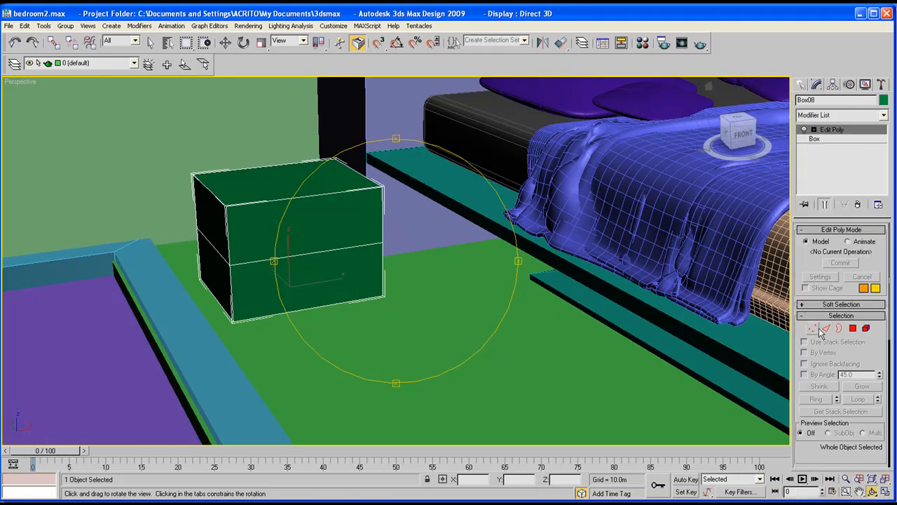
pyautogui.click(852, 328)
# Step: Inset the two front polygons of the box slightly as one group
pyautogui.press('w')
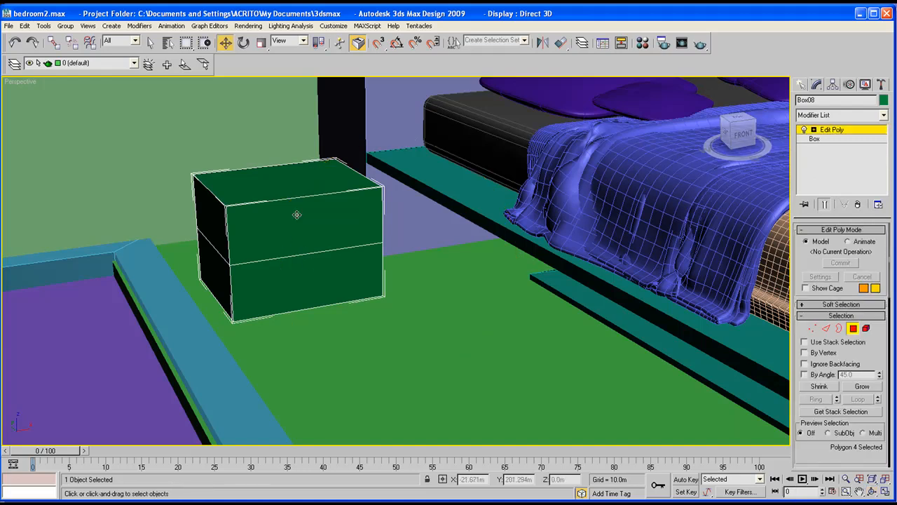
pyautogui.click(296, 214)
pyautogui.keyDown('ctrl'); pyautogui.click(332, 275); pyautogui.keyUp('ctrl')
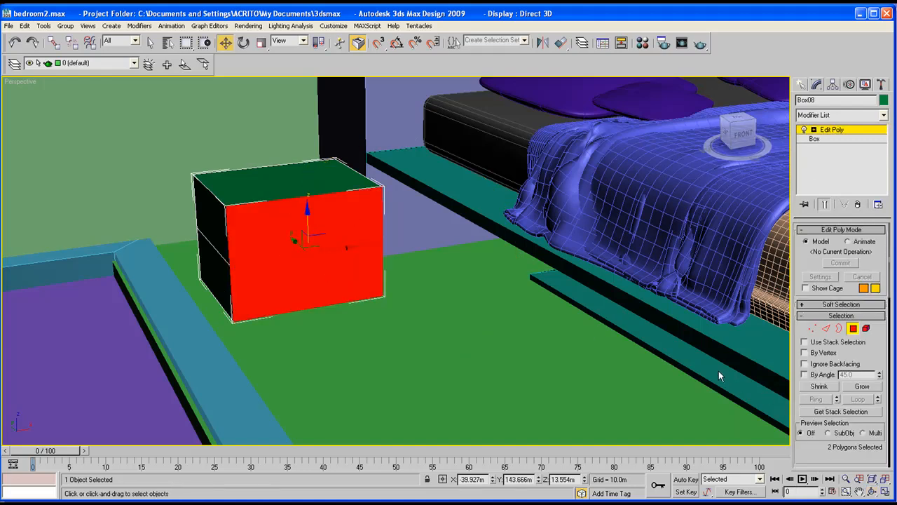
pyautogui.moveTo(831, 455); pyautogui.dragTo(844, 128)
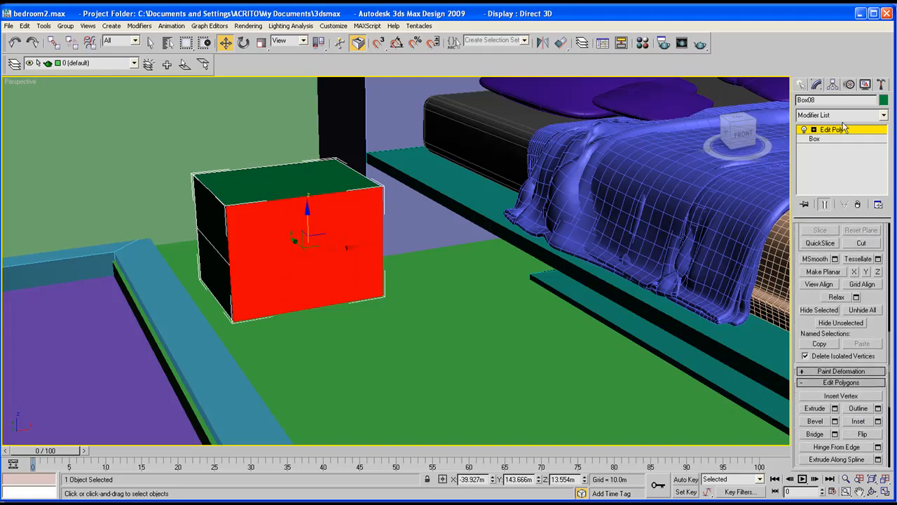
pyautogui.click(860, 422)
pyautogui.scroll(2, 230, 231)
pyautogui.moveTo(227, 201); pyautogui.dragTo(225, 203)
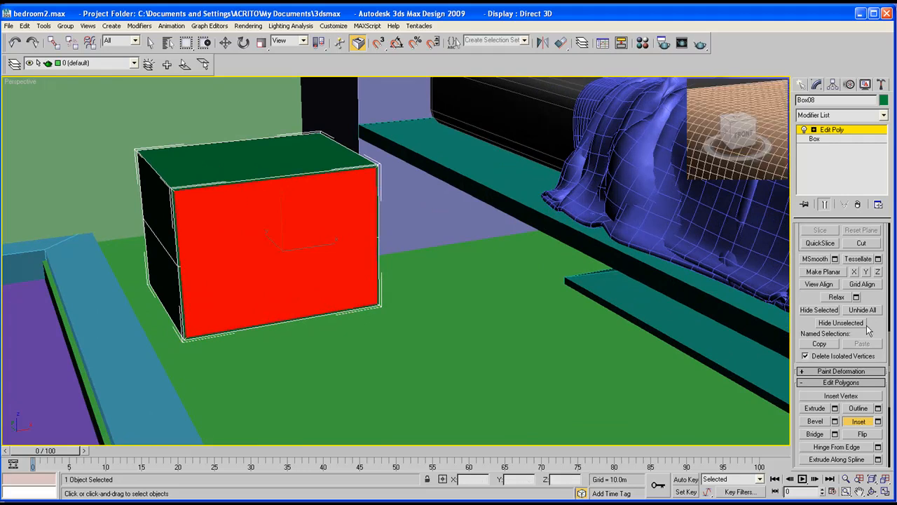
# Step: Form a groove around the front faces with an inward extrusion, a slight further inset and an outward extrusion
pyautogui.click(816, 410)
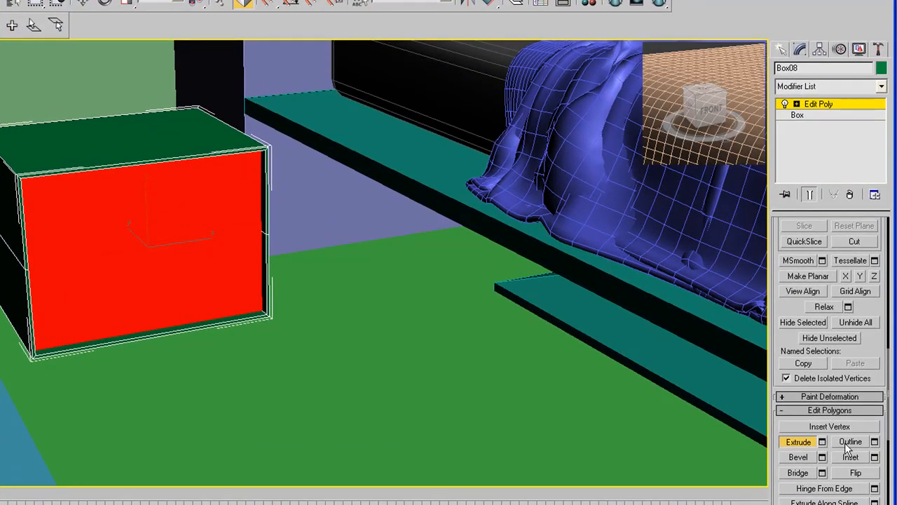
pyautogui.click(850, 456)
pyautogui.moveTo(148, 217); pyautogui.dragTo(148, 215)
pyautogui.click(798, 441)
pyautogui.moveTo(157, 222); pyautogui.dragTo(157, 214)
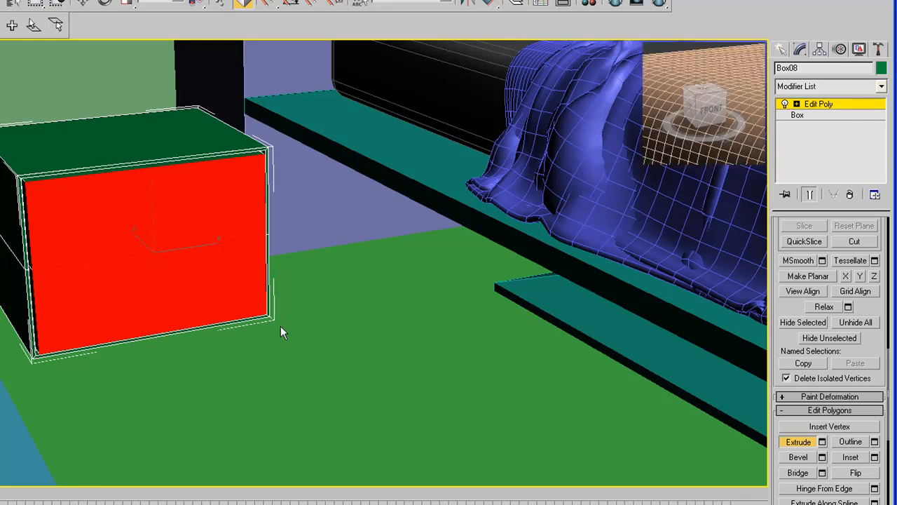
# Step: Inset the two front faces separately with the By Polygon type and an amount of about 0.28 m
pyautogui.click(875, 456)
pyautogui.click(408, 275)
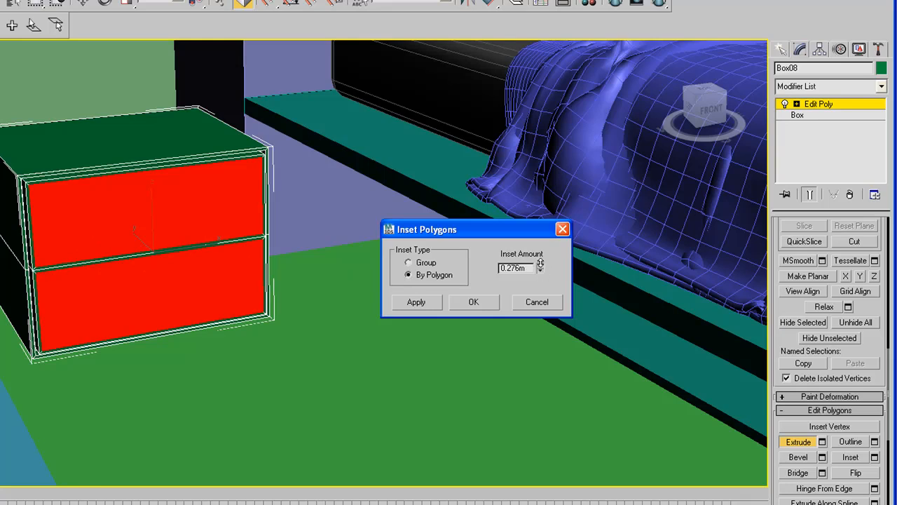
pyautogui.click(477, 300)
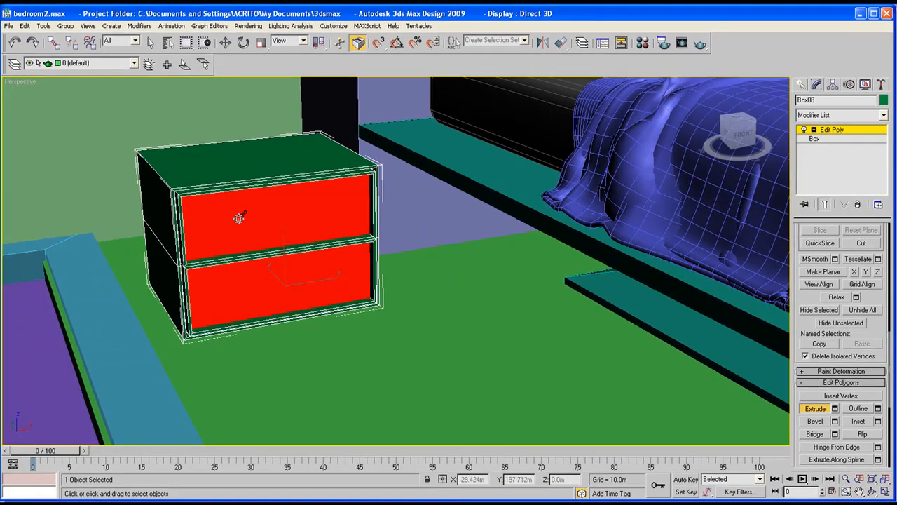
# Step: Inset the two recessed drawer fronts slightly, extrude them outward, and leave polygon editing
pyautogui.click(864, 421)
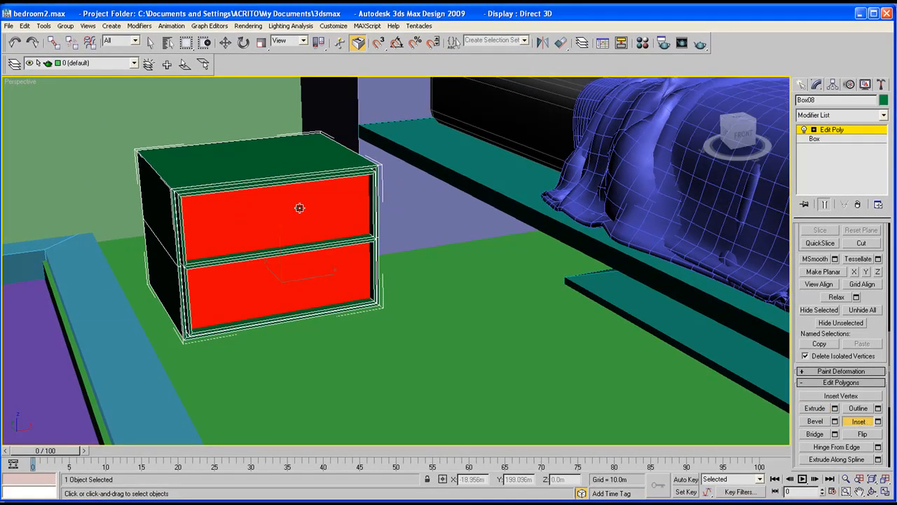
pyautogui.click(815, 408)
pyautogui.moveTo(273, 218); pyautogui.dragTo(273, 211)
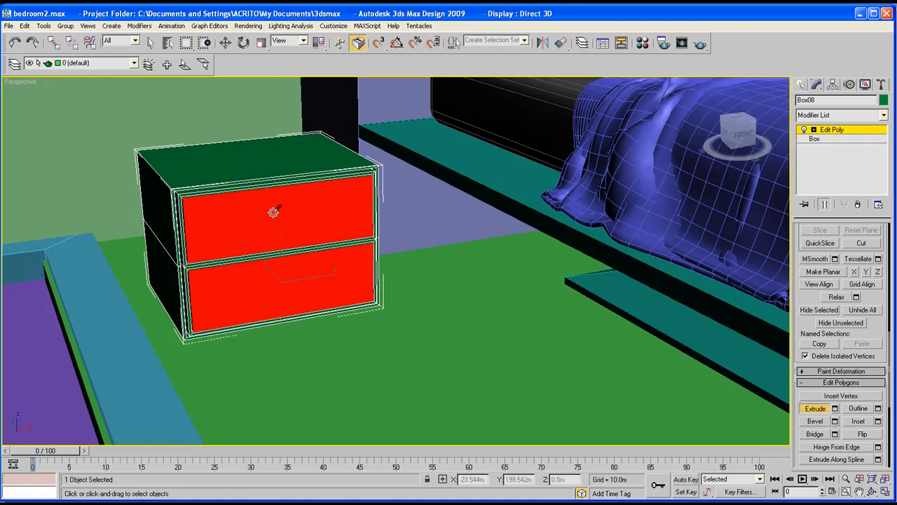
pyautogui.moveTo(276, 234); pyautogui.dragTo(302, 256, button='middle')
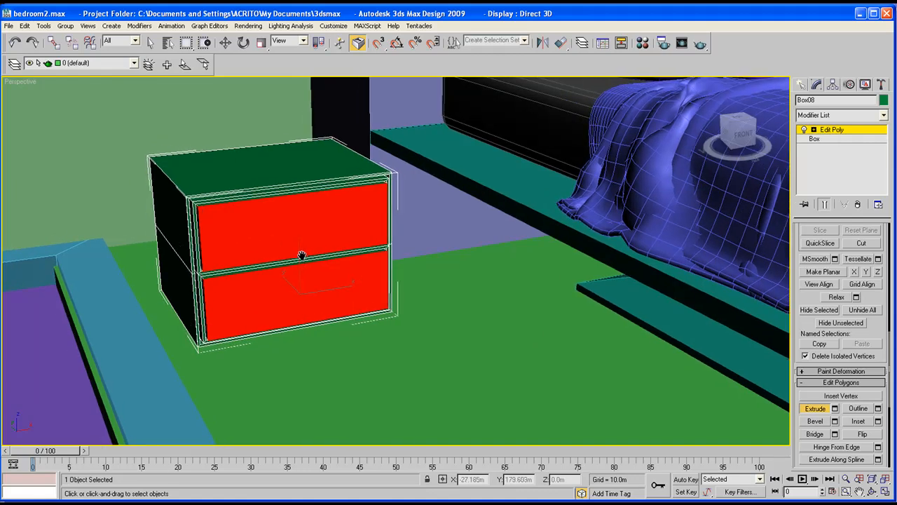
pyautogui.click(801, 85)
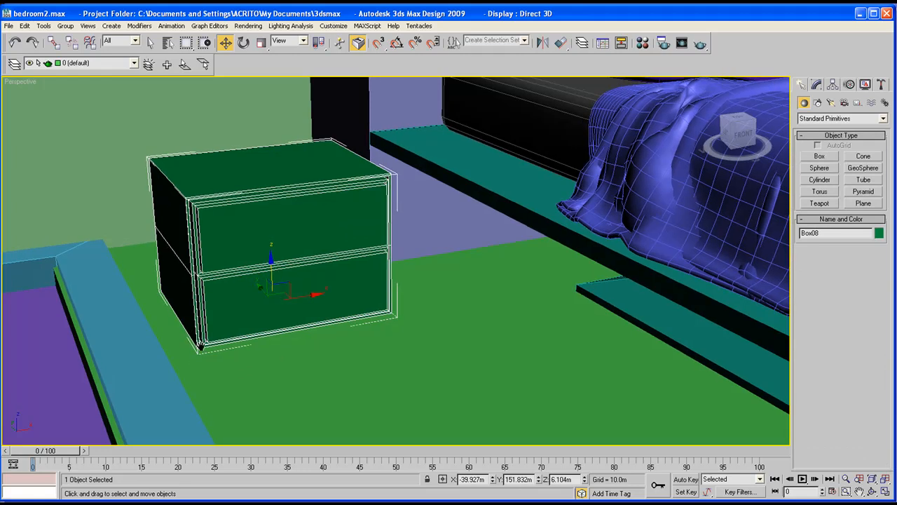
# Step: Inspect the drawer unit's front grooves from several angles, with and without the edged-faces display
pyautogui.scroll(-1, 200, 336)
pyautogui.moveTo(263, 316); pyautogui.dragTo(272, 321, button='middle')
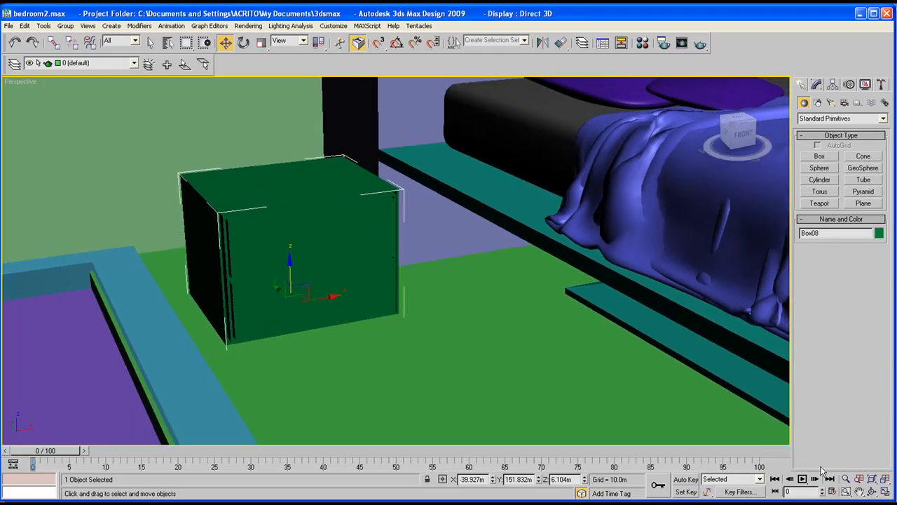
pyautogui.click(871, 492)
pyautogui.moveTo(259, 304); pyautogui.dragTo(324, 275)
pyautogui.press('F4')
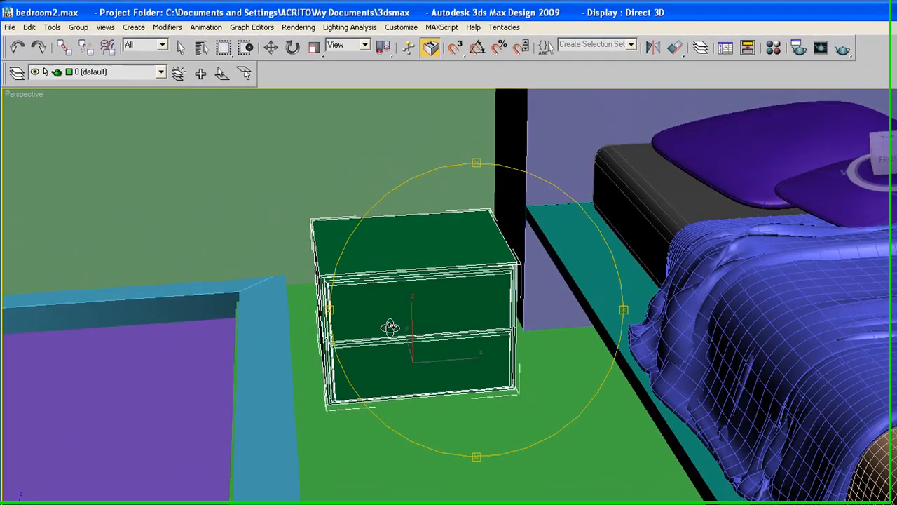
pyautogui.moveTo(390, 327); pyautogui.dragTo(449, 259)
pyautogui.moveTo(460, 369); pyautogui.dragTo(392, 217, button='middle')
pyautogui.moveTo(463, 270); pyautogui.dragTo(365, 258)
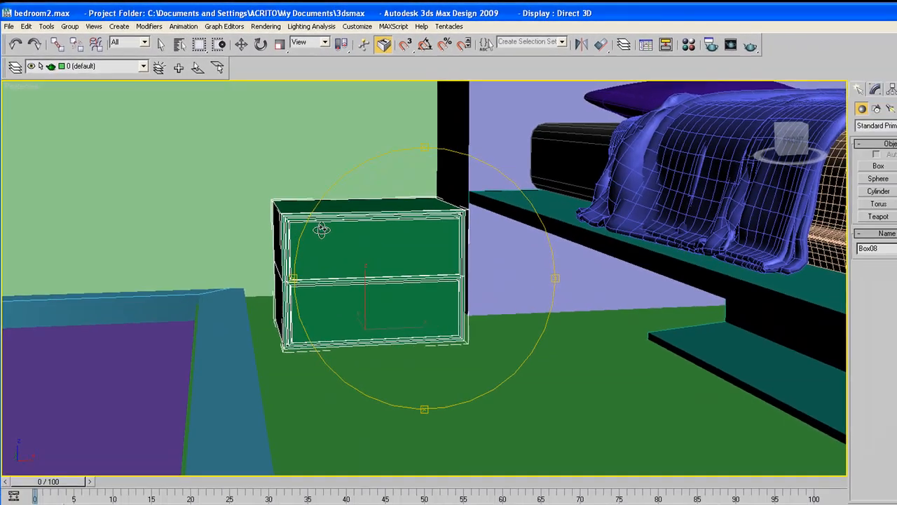
# Step: Raise the drawer unit higher above the floor so its underside is exposed
pyautogui.press('w')
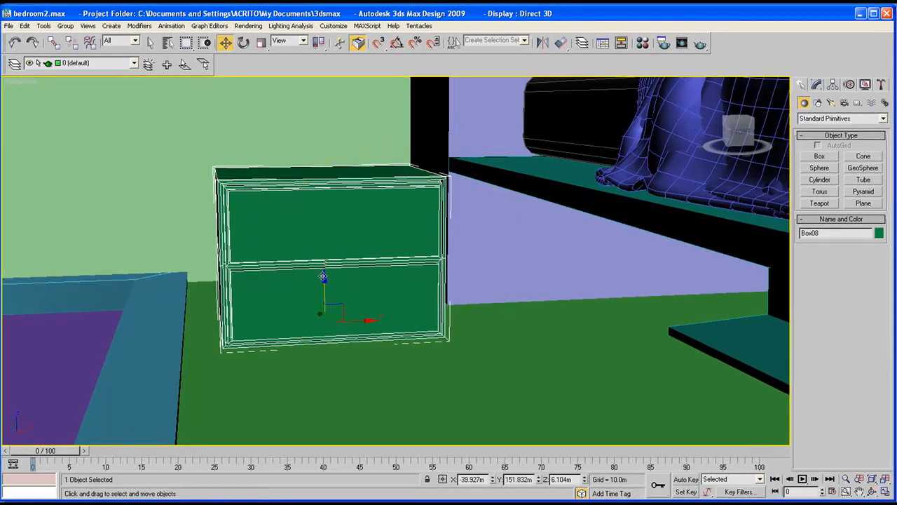
pyautogui.moveTo(325, 276); pyautogui.dragTo(324, 143)
pyautogui.hotkey('ctrl', 'r')
pyautogui.moveTo(371, 245); pyautogui.dragTo(450, 161)
# Step: Inset the drawer unit's underside polygon slightly and extrude it downward to form a recessed plinth
pyautogui.click(815, 84)
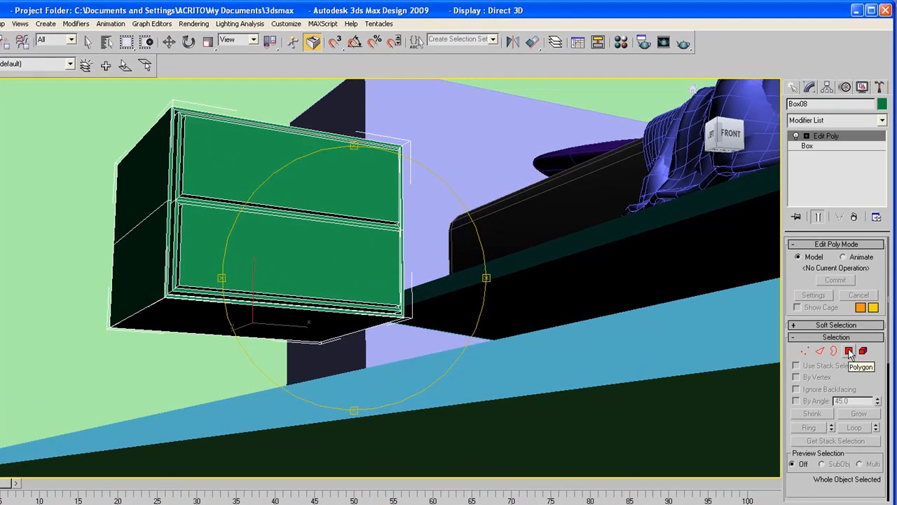
pyautogui.click(849, 351)
pyautogui.rightClick(225, 323)
pyautogui.click(224, 320)
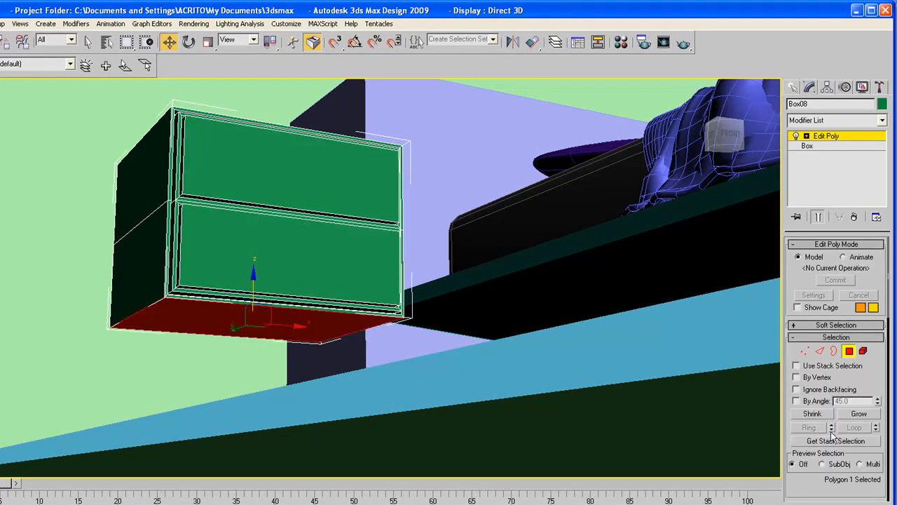
pyautogui.scroll(-5, 812, 485)
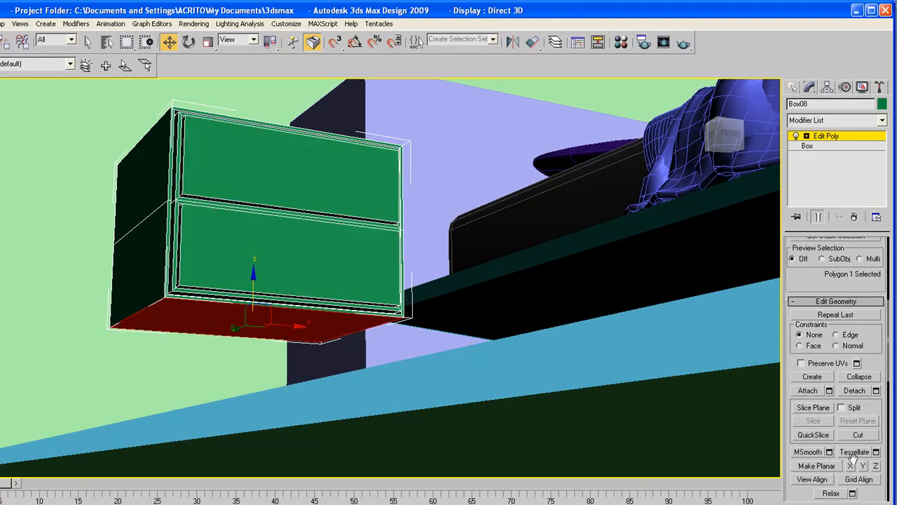
pyautogui.moveTo(880, 362); pyautogui.dragTo(869, 125)
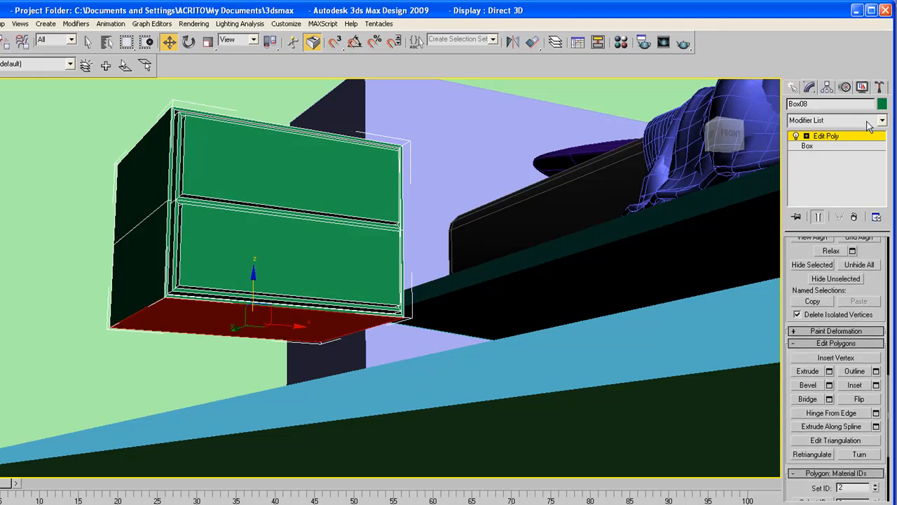
pyautogui.click(854, 386)
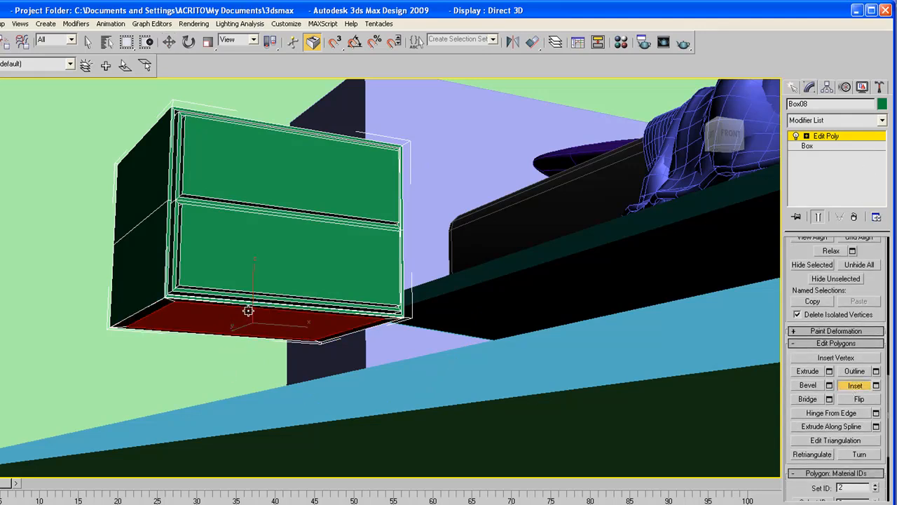
pyautogui.click(807, 371)
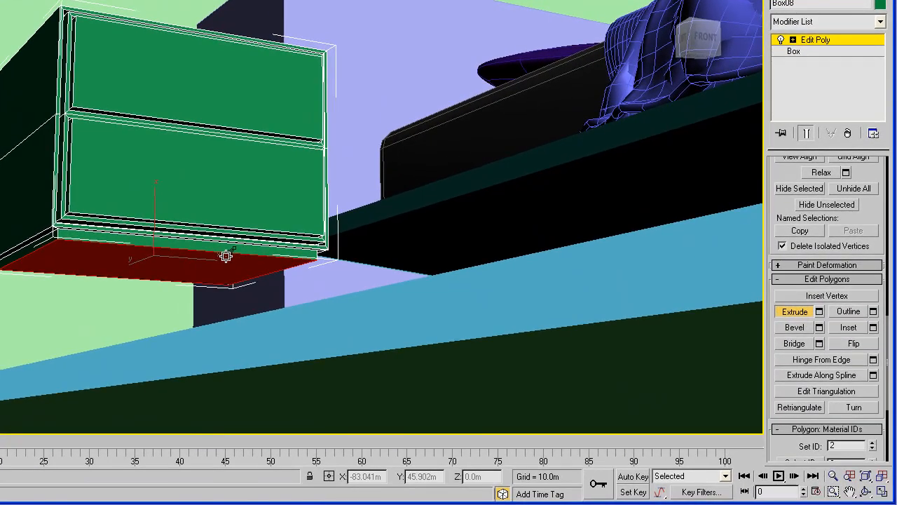
# Step: Leave polygon editing and lower the drawer unit so that its plinth rests on the floor
pyautogui.click(865, 492)
pyautogui.moveTo(236, 216); pyautogui.dragTo(152, 11)
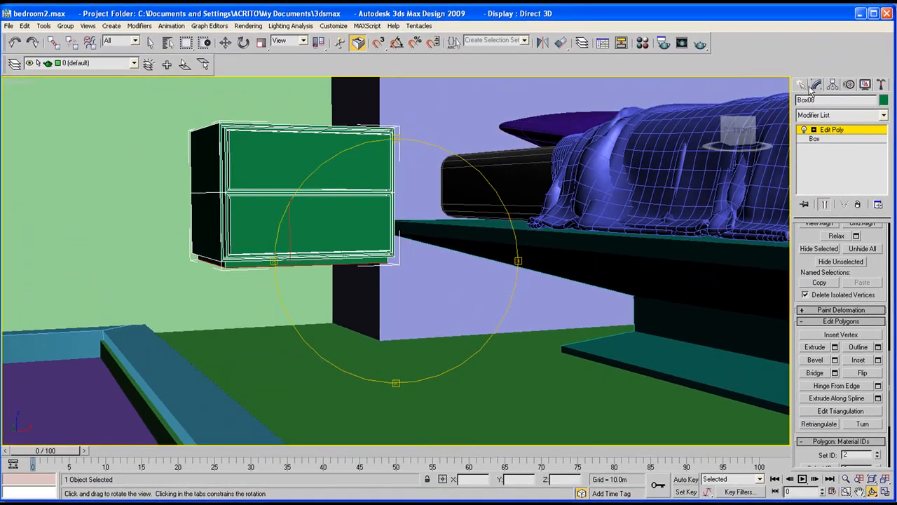
pyautogui.click(802, 87)
pyautogui.moveTo(289, 244); pyautogui.dragTo(244, 298)
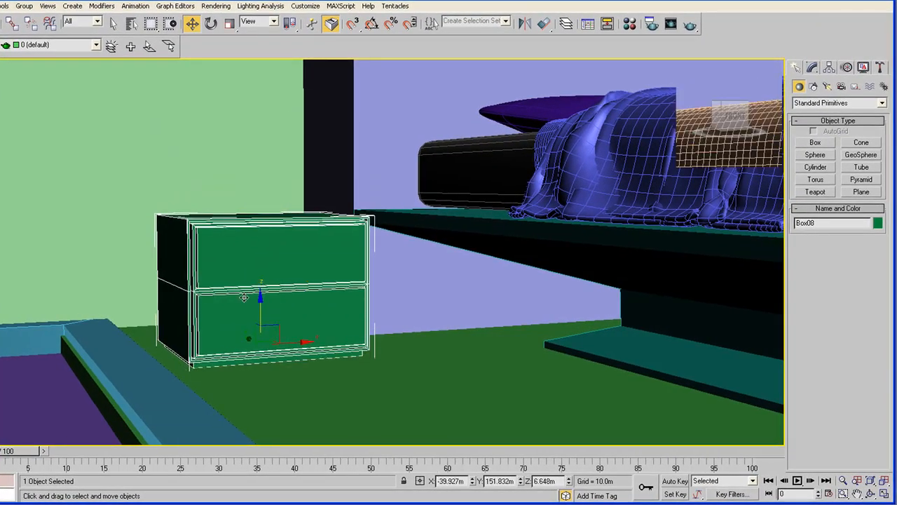
# Step: Create a cylinder centred on the drawer unit in the Top view, about 4.275 m in radius and 9.928 m high
pyautogui.click(871, 494)
pyautogui.moveTo(477, 267); pyautogui.dragTo(403, 226)
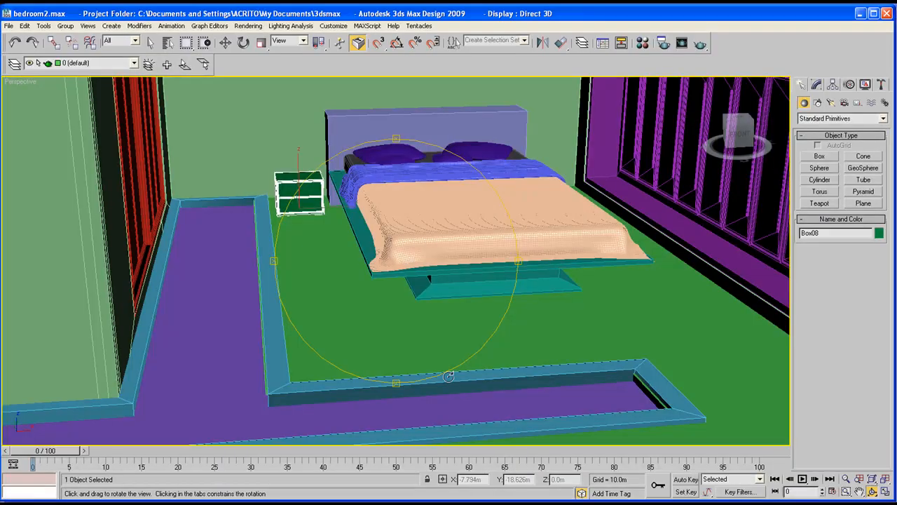
pyautogui.moveTo(338, 246); pyautogui.dragTo(378, 279)
pyautogui.scroll(4, 378, 279)
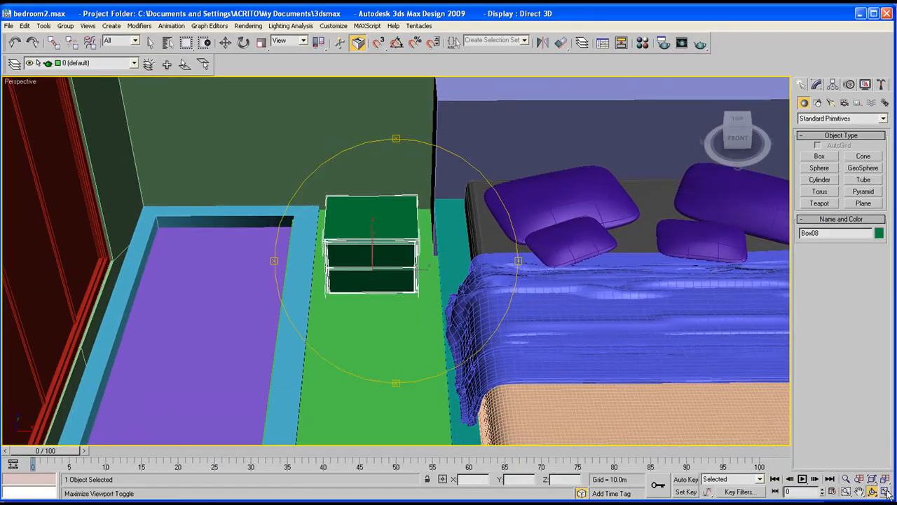
pyautogui.click(886, 491)
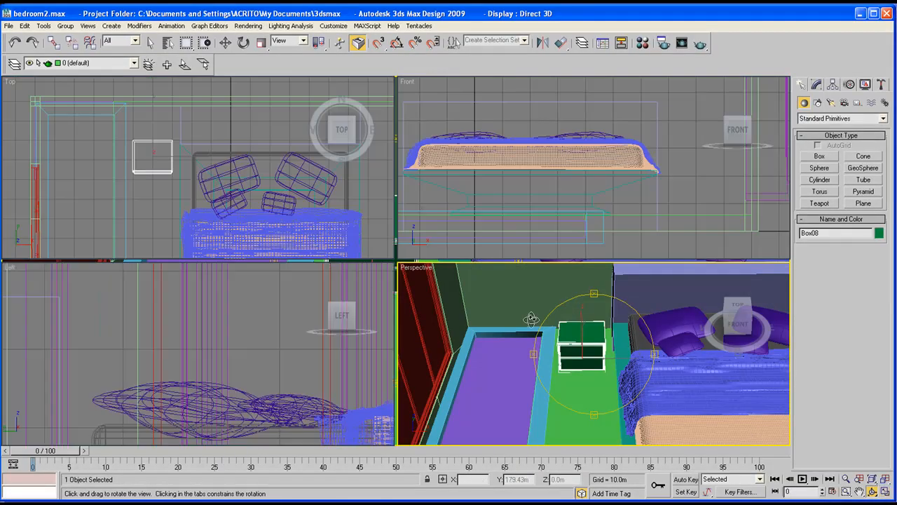
pyautogui.click(111, 25)
pyautogui.moveTo(133, 37)
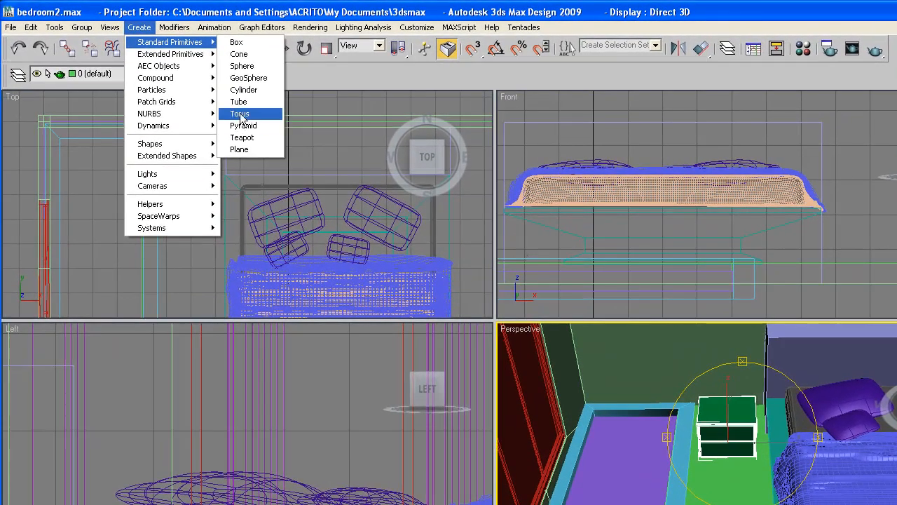
pyautogui.scroll(5, 196, 184)
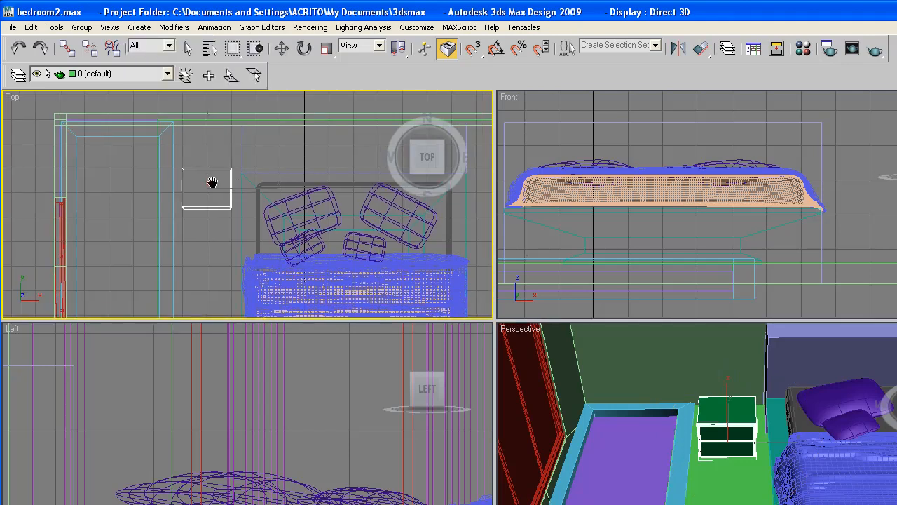
pyautogui.moveTo(229, 183); pyautogui.dragTo(237, 211)
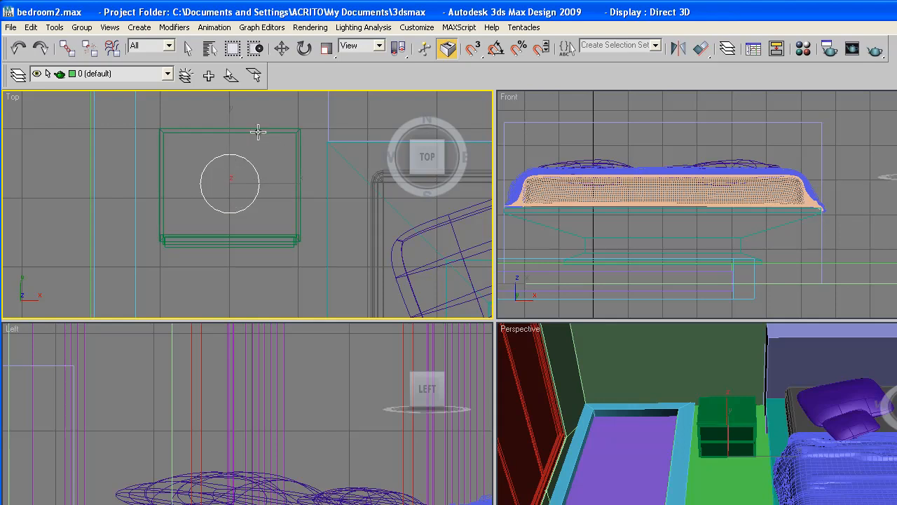
# Step: Raise the new cylinder vertically until it sits above the drawer unit's top
pyautogui.click(281, 47)
pyautogui.rightClick(723, 485)
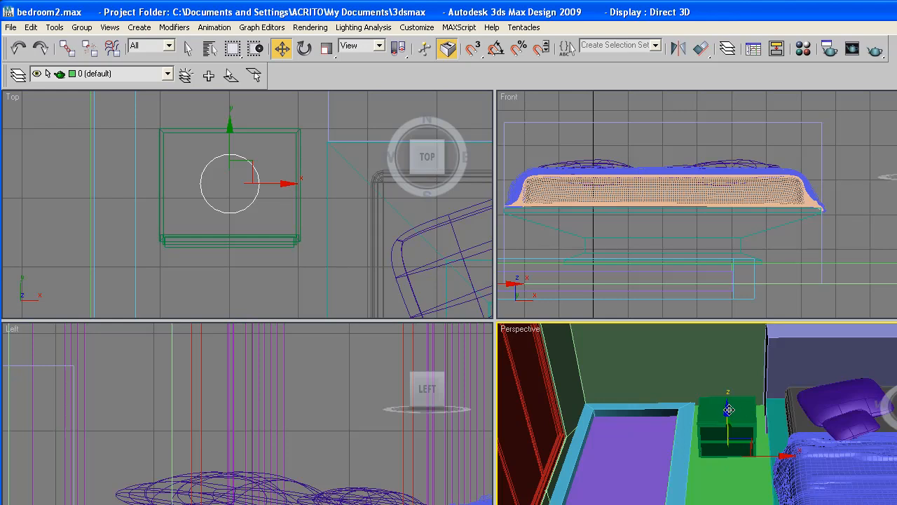
pyautogui.moveTo(723, 393); pyautogui.dragTo(726, 369)
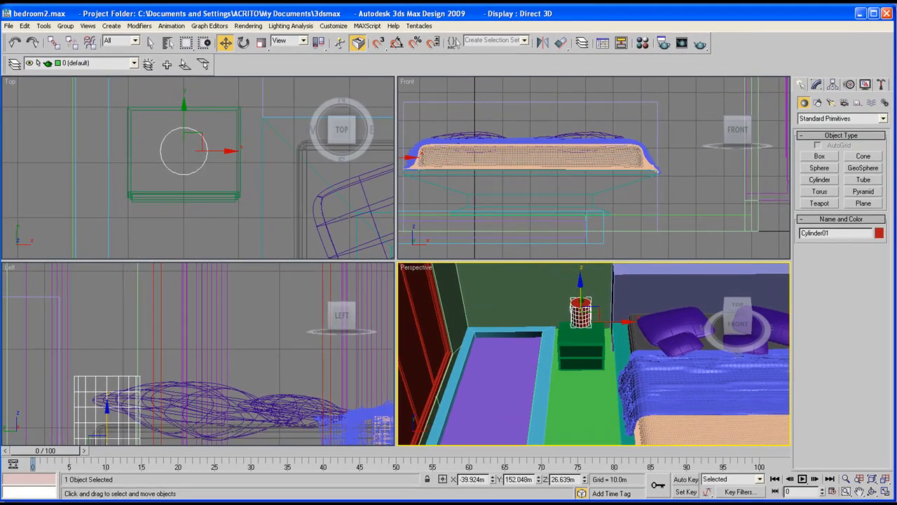
pyautogui.click(885, 491)
pyautogui.scroll(2, 354, 264)
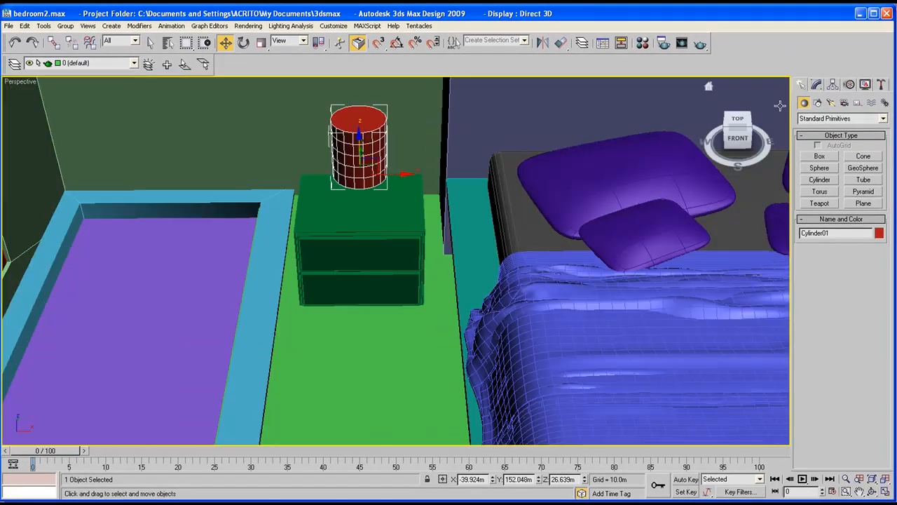
# Step: Increase the cylinder's height to 14.098 m and raise it further above the drawer unit as a lampshade
pyautogui.click(816, 84)
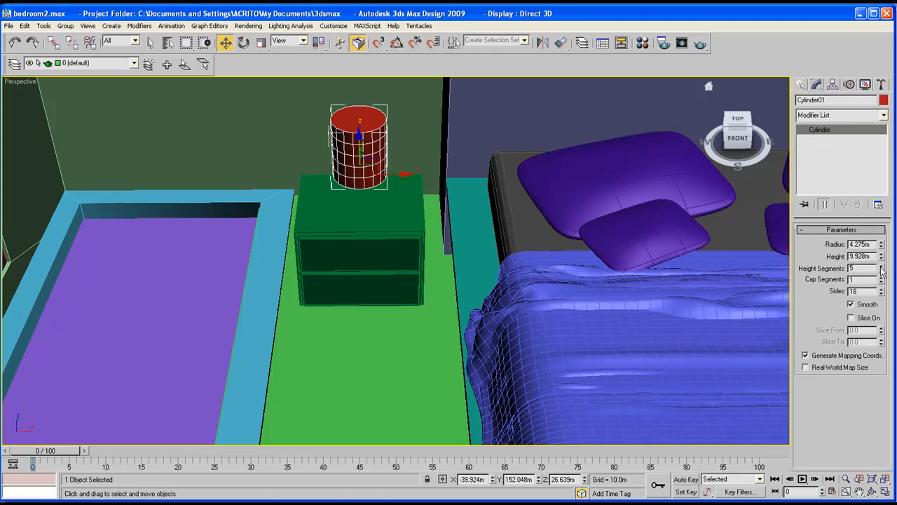
pyautogui.moveTo(882, 258); pyautogui.dragTo(882, 231)
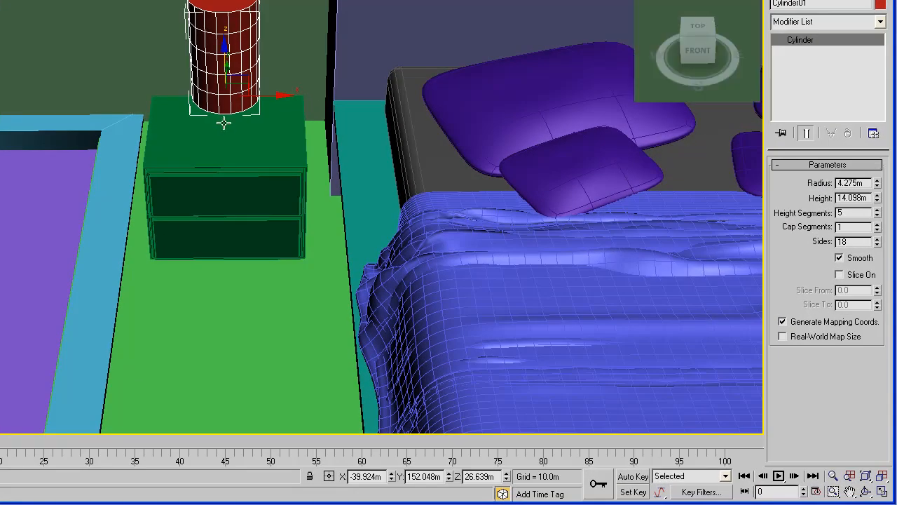
pyautogui.moveTo(725, 324); pyautogui.dragTo(619, 416, button='middle')
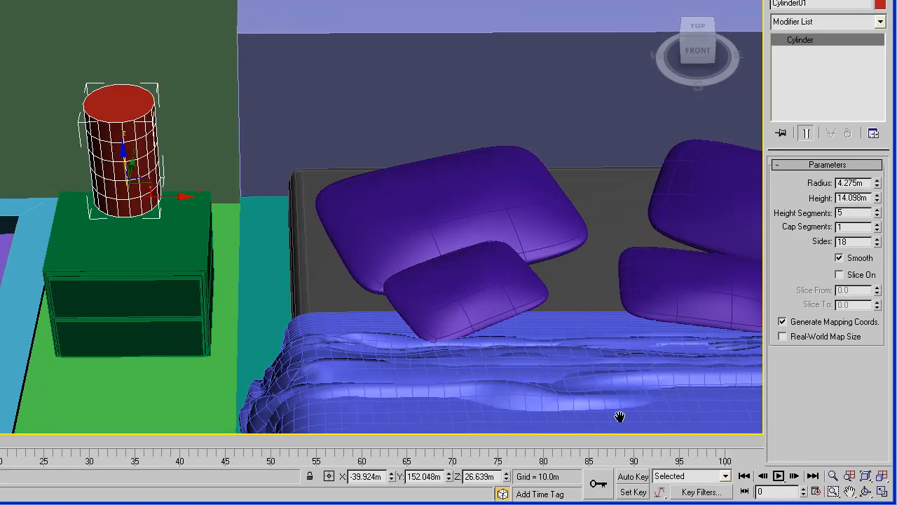
pyautogui.click(866, 492)
pyautogui.moveTo(294, 210); pyautogui.dragTo(240, 186)
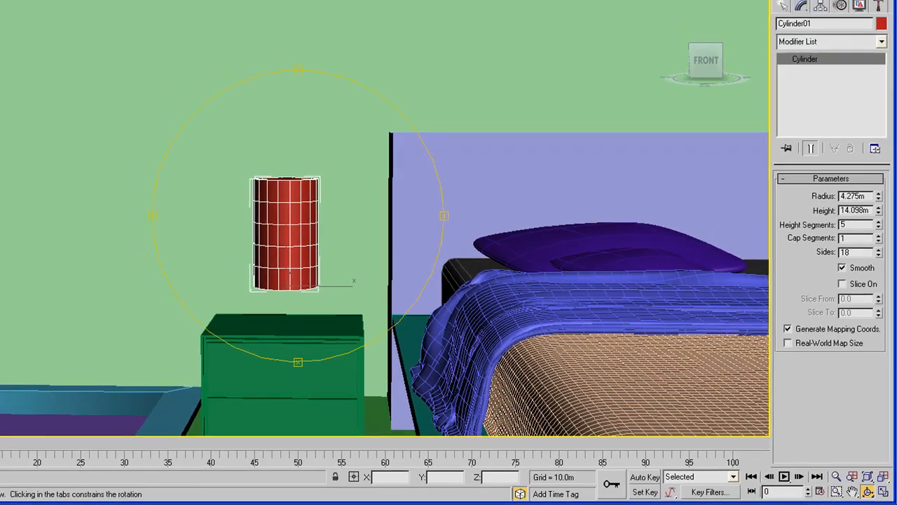
pyautogui.click(213, 37)
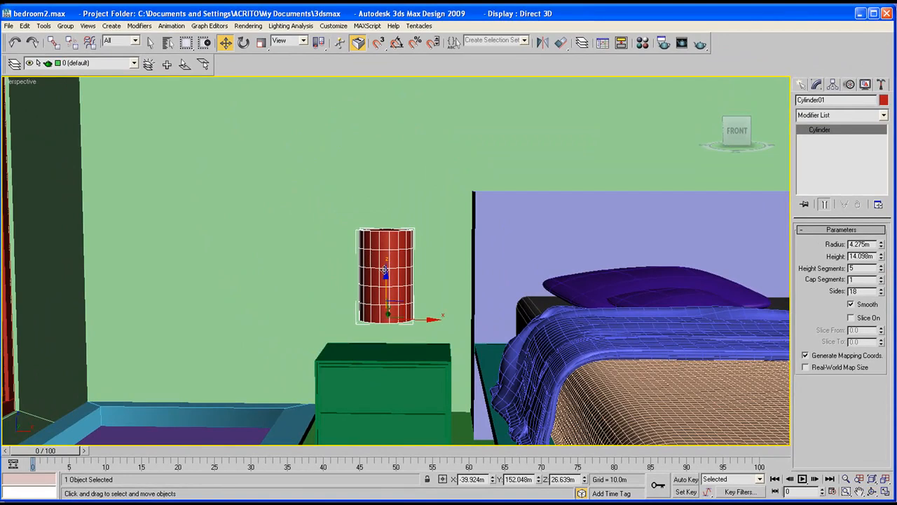
pyautogui.moveTo(385, 270); pyautogui.dragTo(393, 246)
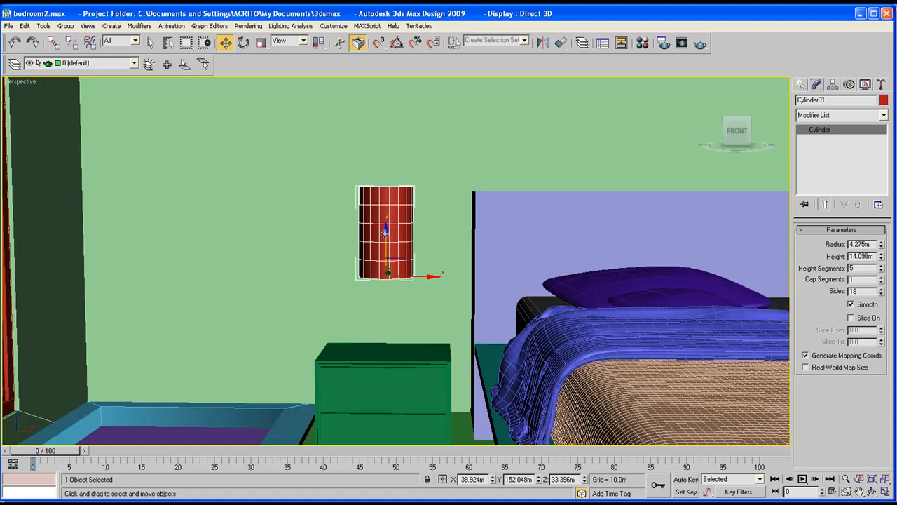
# Step: Make one copy of the lampshade cylinder below it and reduce the copy's height to 0.846 m for the base
pyautogui.keyDown('shift'); pyautogui.moveTo(384, 231); pyautogui.dragTo(378, 291); pyautogui.keyUp('shift')
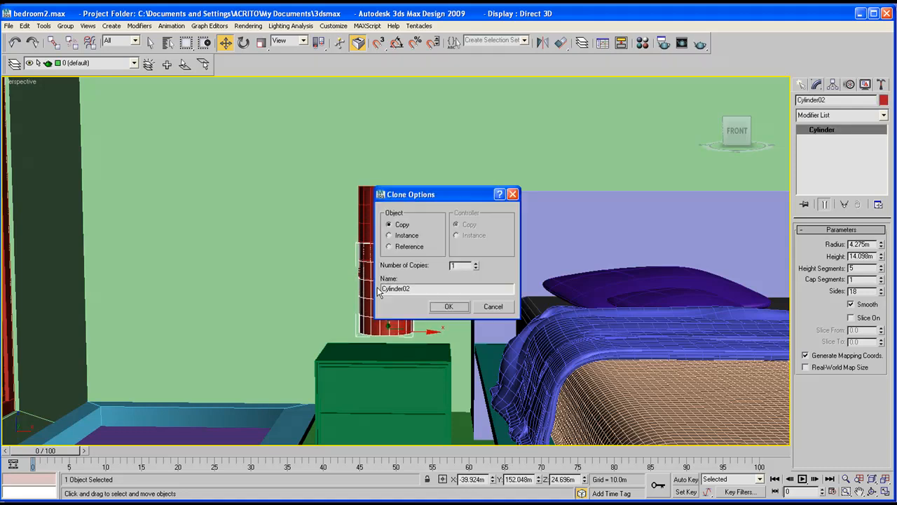
pyautogui.moveTo(441, 195); pyautogui.dragTo(546, 196)
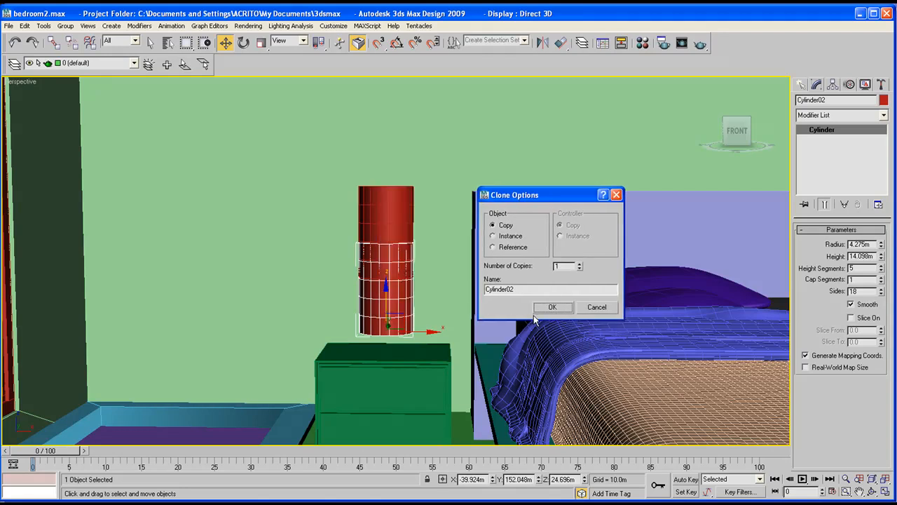
pyautogui.click(550, 307)
pyautogui.moveTo(366, 278); pyautogui.dragTo(351, 287, button='middle')
pyautogui.scroll(2, 352, 287)
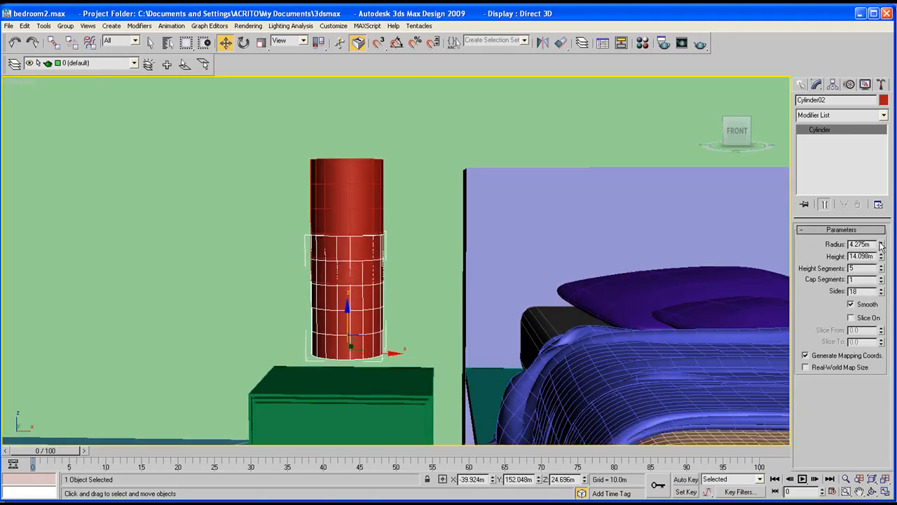
pyautogui.moveTo(882, 259); pyautogui.dragTo(867, 304)
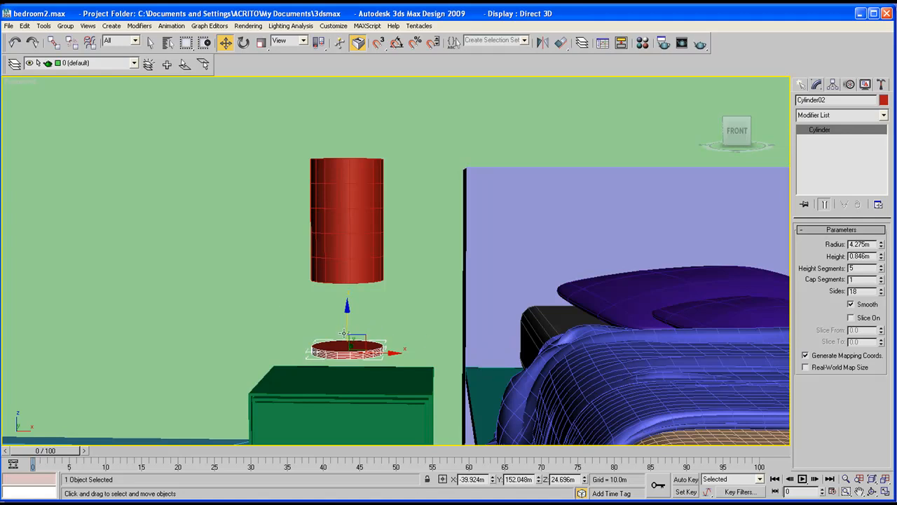
# Step: Copy the base disc upward and turn the copy into a stem with radius 0.684 m and height 8.926 m
pyautogui.keyDown('shift'); pyautogui.moveTo(346, 305); pyautogui.dragTo(345, 281); pyautogui.keyUp('shift')
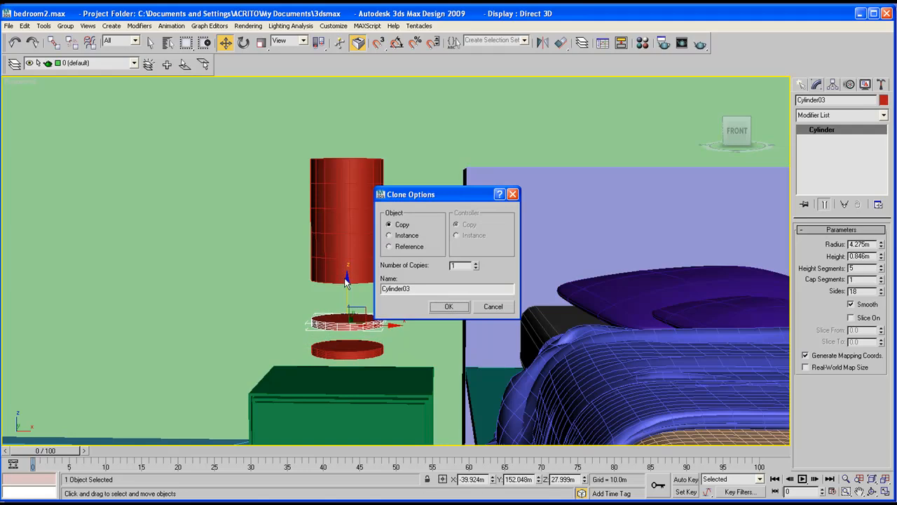
pyautogui.click(458, 305)
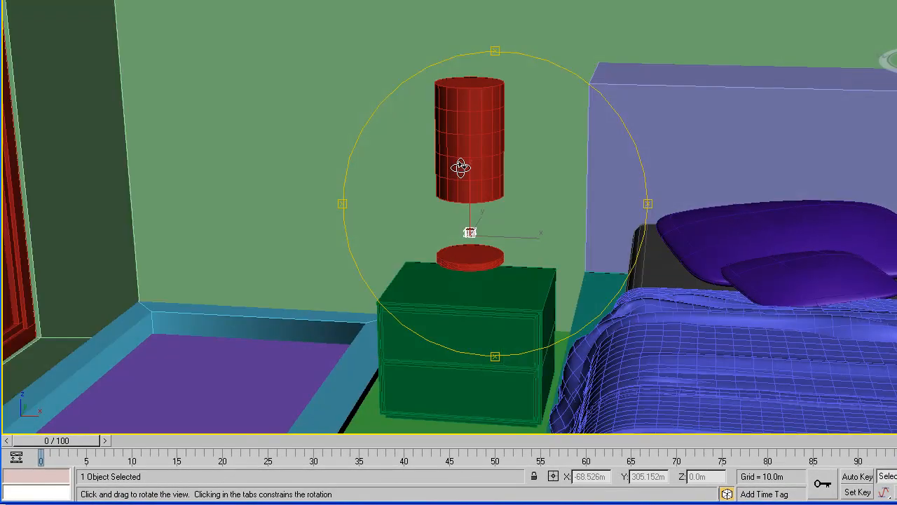
pyautogui.moveTo(460, 169)
pyautogui.mouseDown()
pyautogui.moveTo(547, 115)
pyautogui.moveTo(486, 201)
pyautogui.mouseUp()
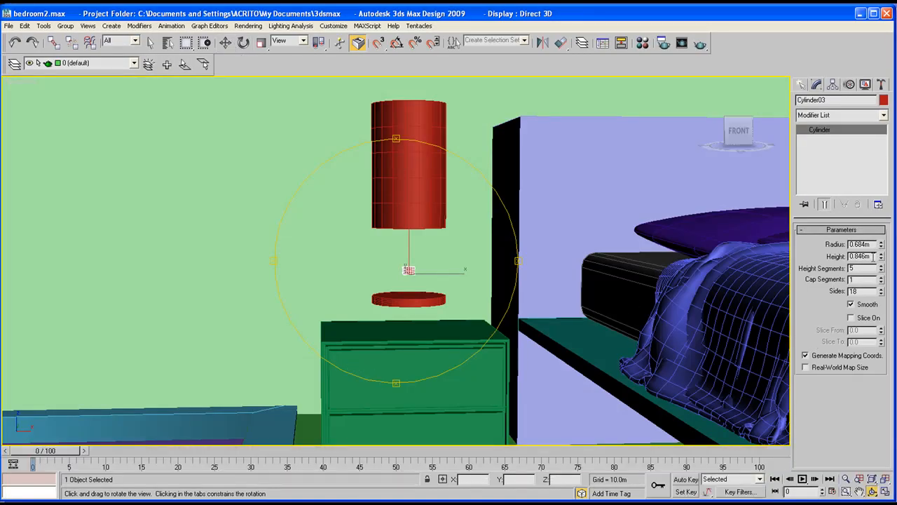
pyautogui.moveTo(880, 254); pyautogui.dragTo(881, 228)
# Step: Lower the stem onto the base disc and thin it to a radius of 0.424 m
pyautogui.click(224, 43)
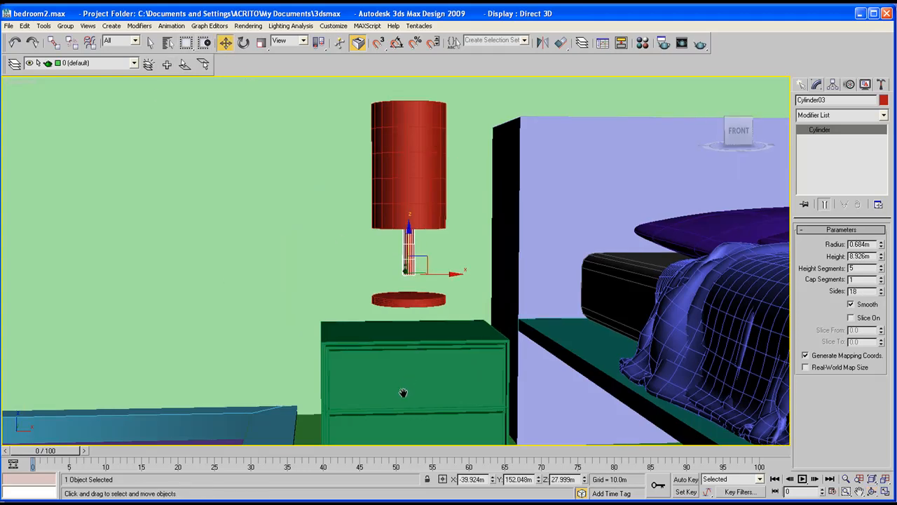
pyautogui.moveTo(408, 234); pyautogui.dragTo(405, 258)
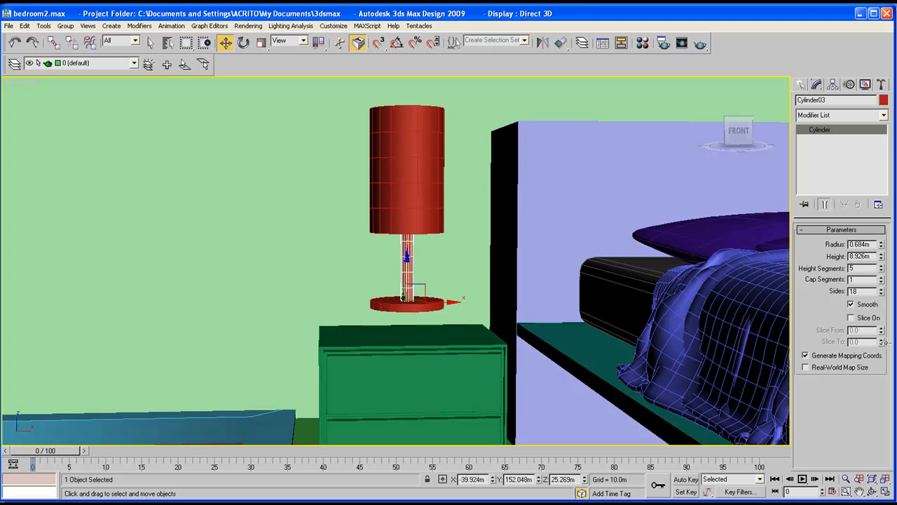
pyautogui.moveTo(881, 243); pyautogui.dragTo(866, 256)
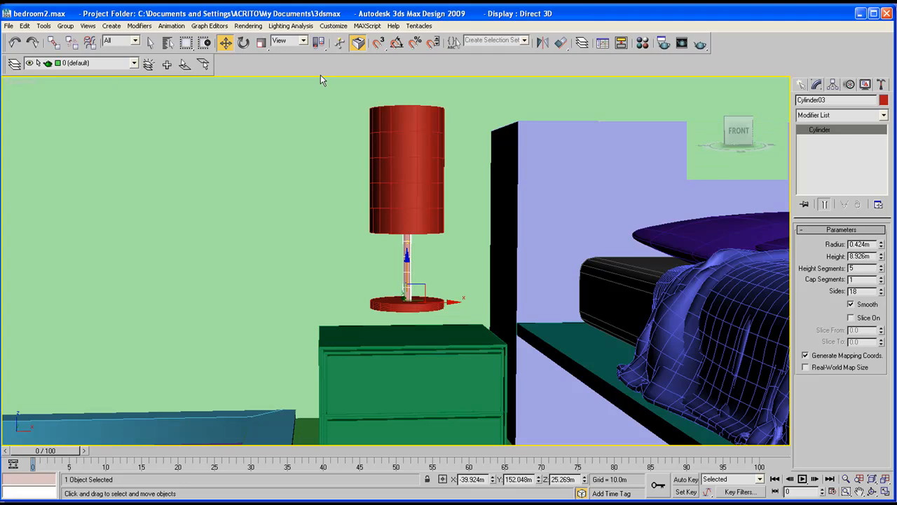
# Step: Select the lampshade, stem and base together and lower the whole lamp onto the drawer unit's top
pyautogui.keyDown('ctrl'); pyautogui.click(384, 173); pyautogui.keyUp('ctrl')
pyautogui.keyDown('ctrl'); pyautogui.click(412, 305); pyautogui.keyUp('ctrl')
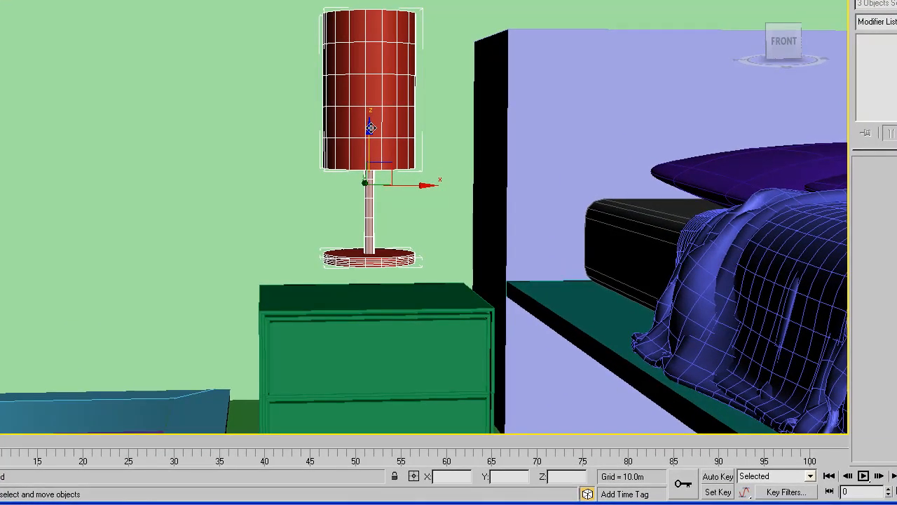
pyautogui.moveTo(370, 128); pyautogui.dragTo(366, 167)
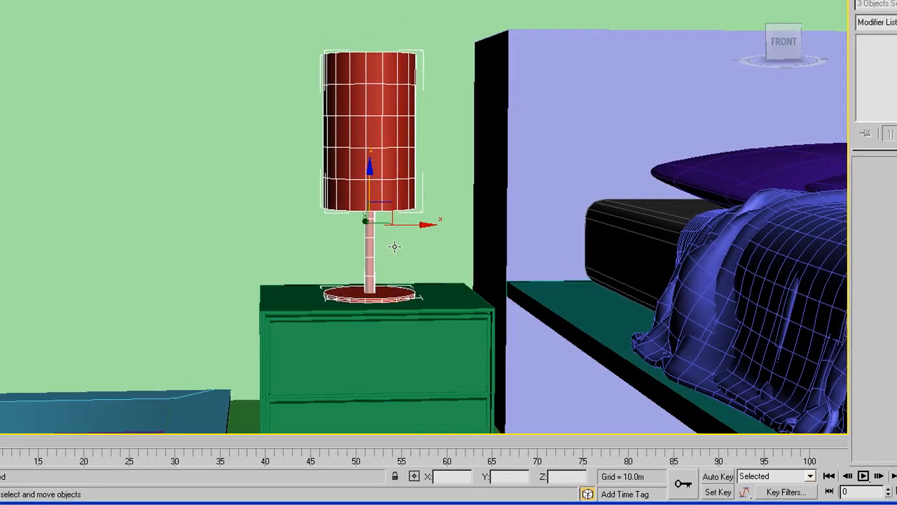
# Step: Raise only the lampshade slightly so that more space opens between it and the lamp's stem
pyautogui.hotkey('ctrl', 'r')
pyautogui.moveTo(417, 241); pyautogui.dragTo(412, 255)
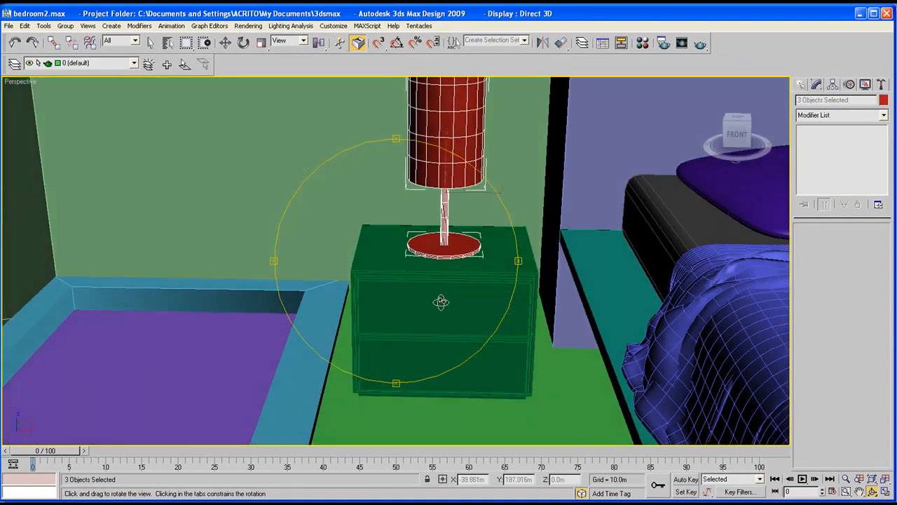
pyautogui.moveTo(440, 301); pyautogui.dragTo(424, 246)
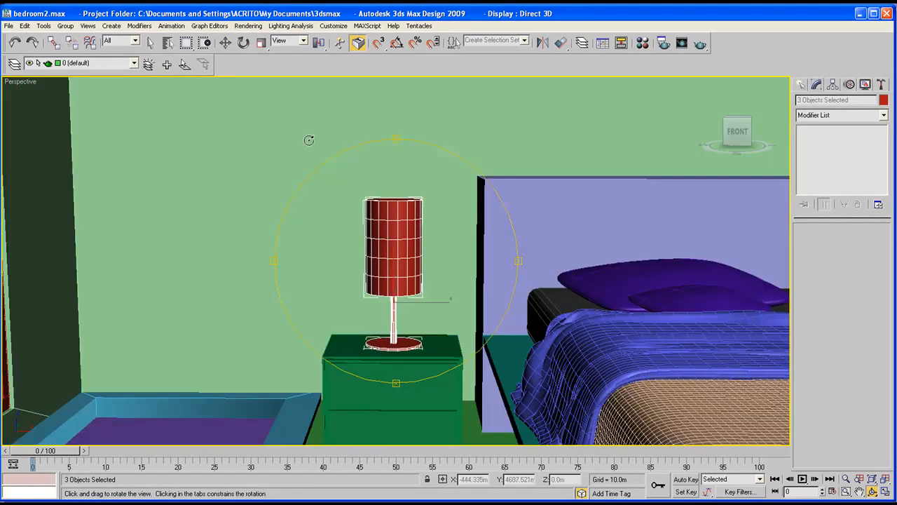
pyautogui.click(225, 42)
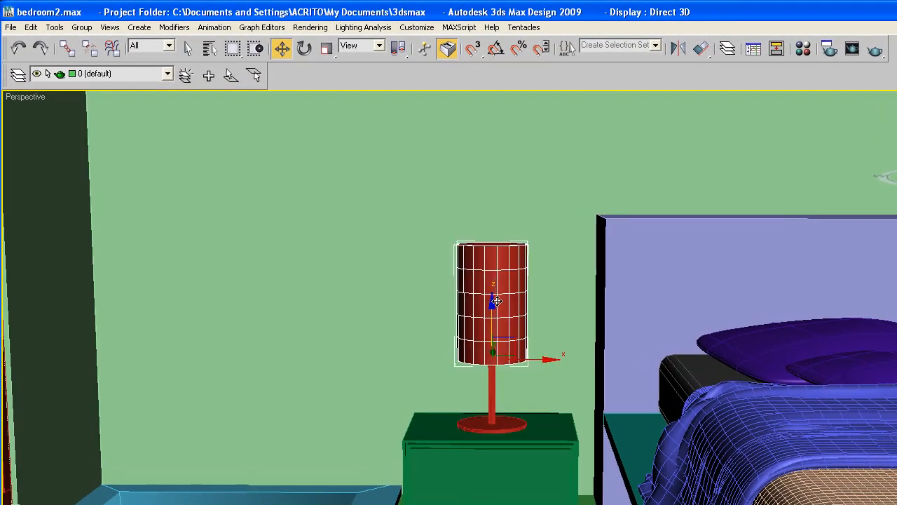
pyautogui.moveTo(490, 303); pyautogui.dragTo(490, 279)
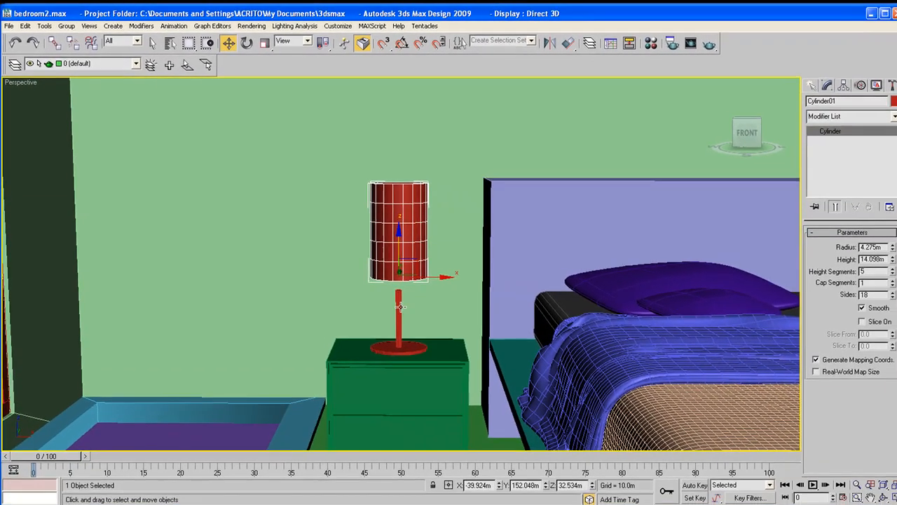
# Step: Scale the stem vertically so that it reaches up to the raised lampshade
pyautogui.click(399, 306)
pyautogui.click(261, 43)
pyautogui.moveTo(393, 292); pyautogui.dragTo(377, 359)
pyautogui.click(225, 43)
pyautogui.click(871, 492)
pyautogui.click(225, 43)
# Step: Set the lampshade cylinder's radius to 3.5 m
pyautogui.click(359, 190)
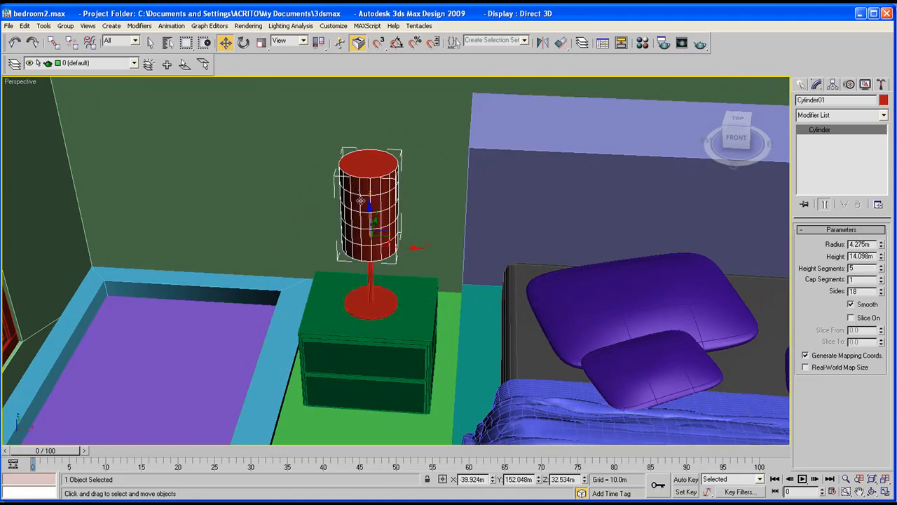
pyautogui.moveTo(881, 245); pyautogui.dragTo(881, 265)
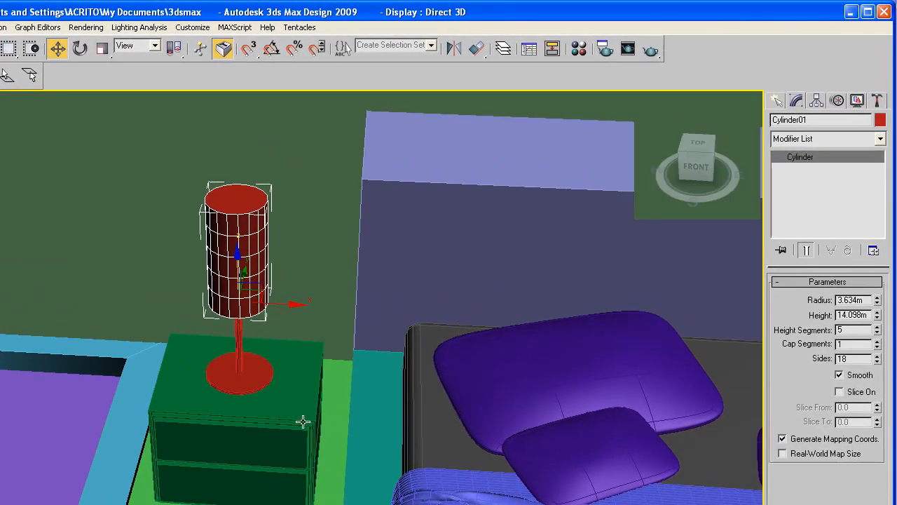
pyautogui.click(260, 372)
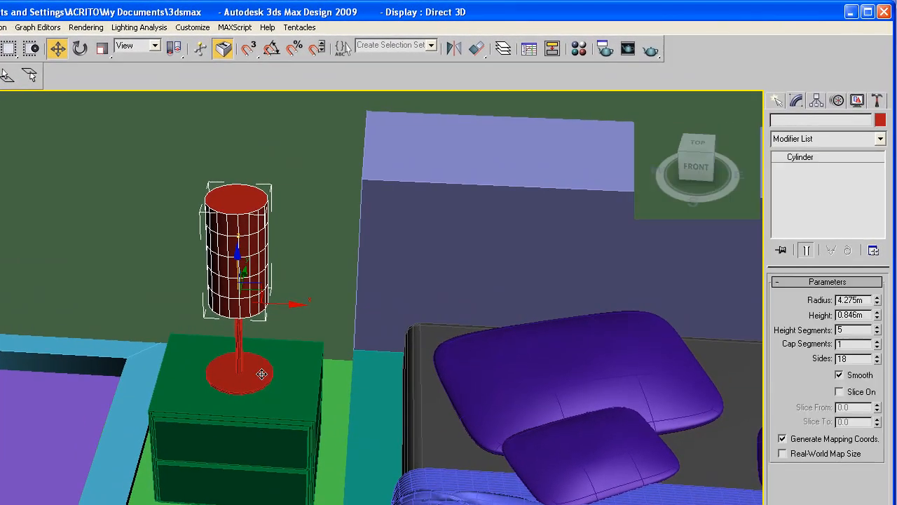
pyautogui.click(248, 261)
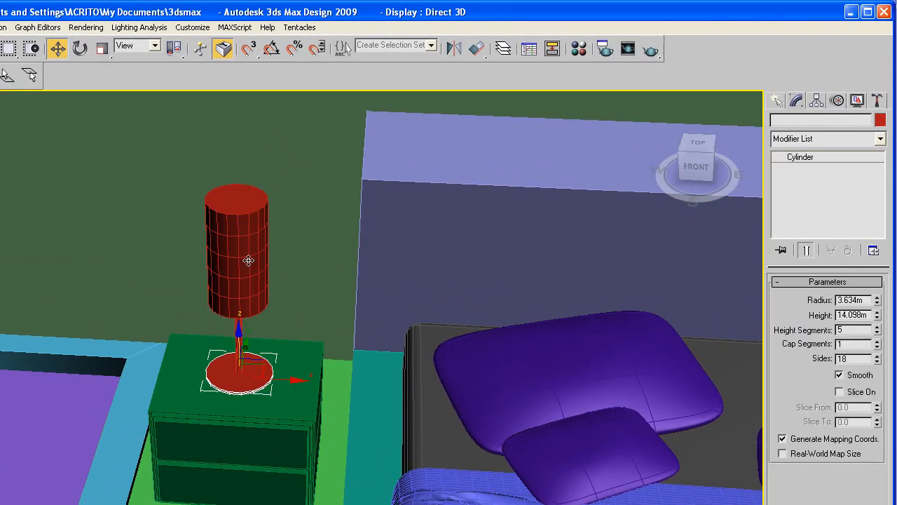
pyautogui.doubleClick(861, 300)
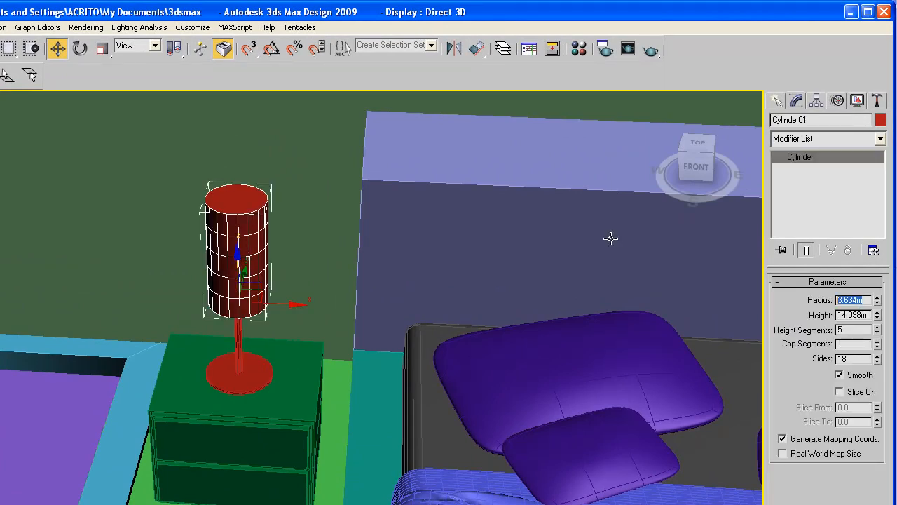
pyautogui.write('3.5')
pyautogui.press('Return')
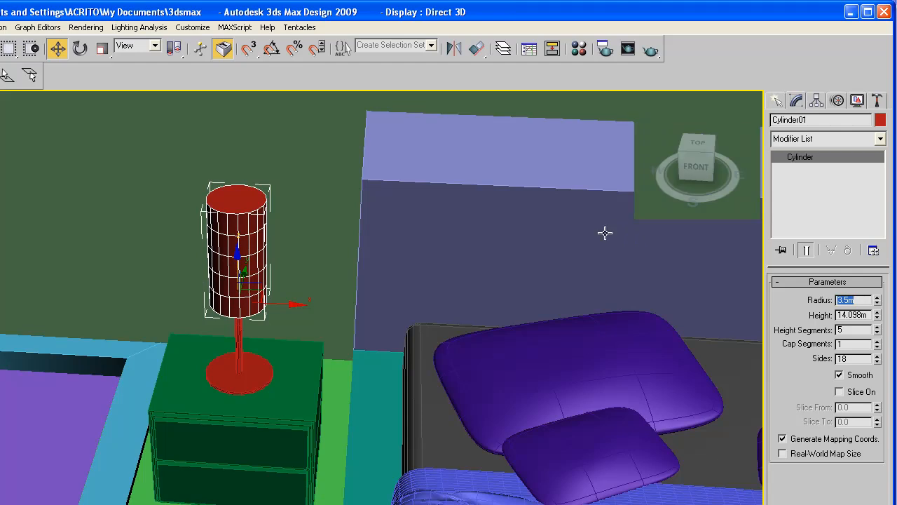
# Step: Set the lamp base disc's radius to 3.5 m as well
pyautogui.click(236, 373)
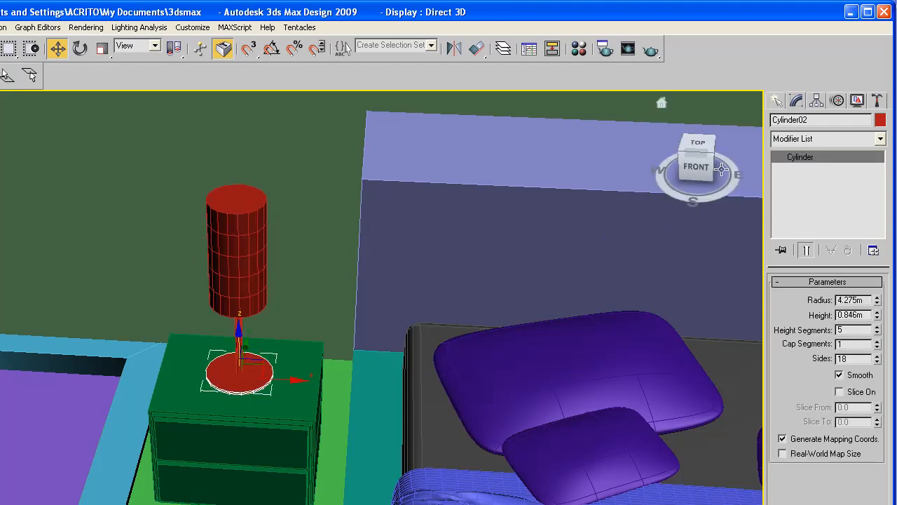
pyautogui.write('3')
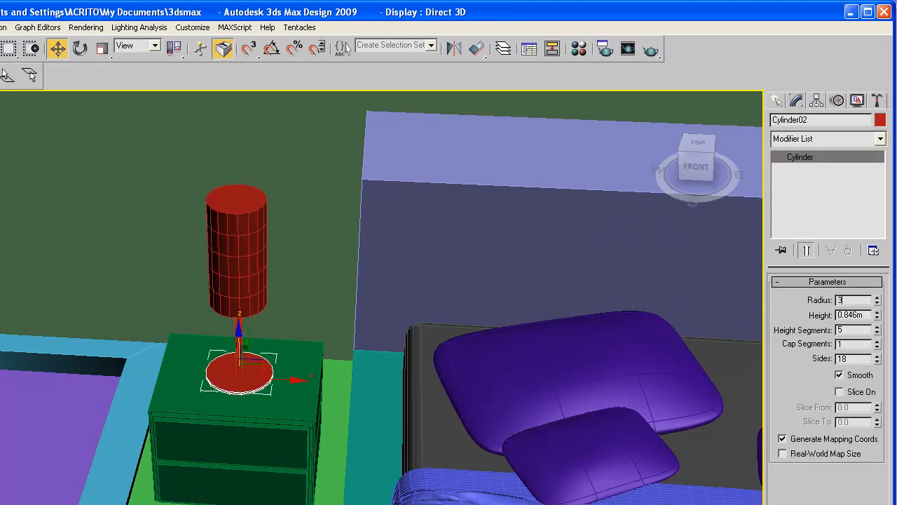
pyautogui.write('.5')
pyautogui.press('Return')
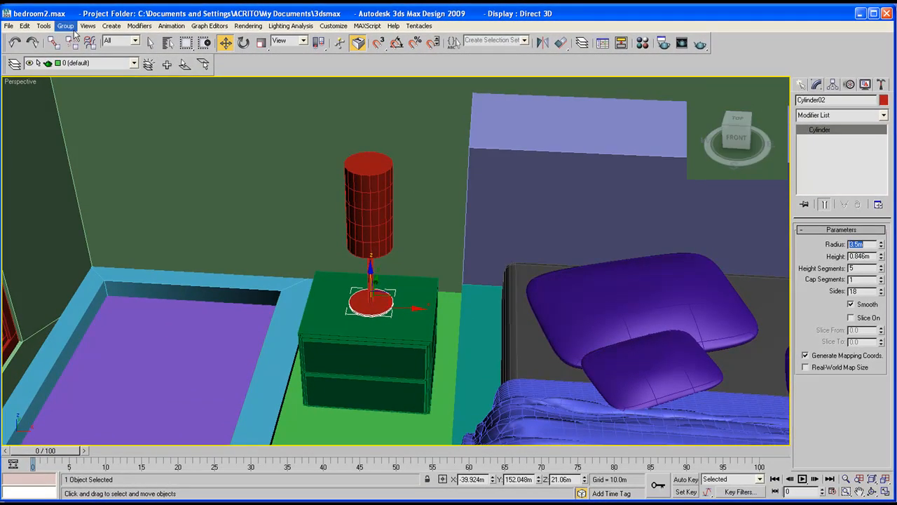
# Step: Add an Edit Poly modifier to the lampshade and delete the polygon closing its top
pyautogui.click(355, 192)
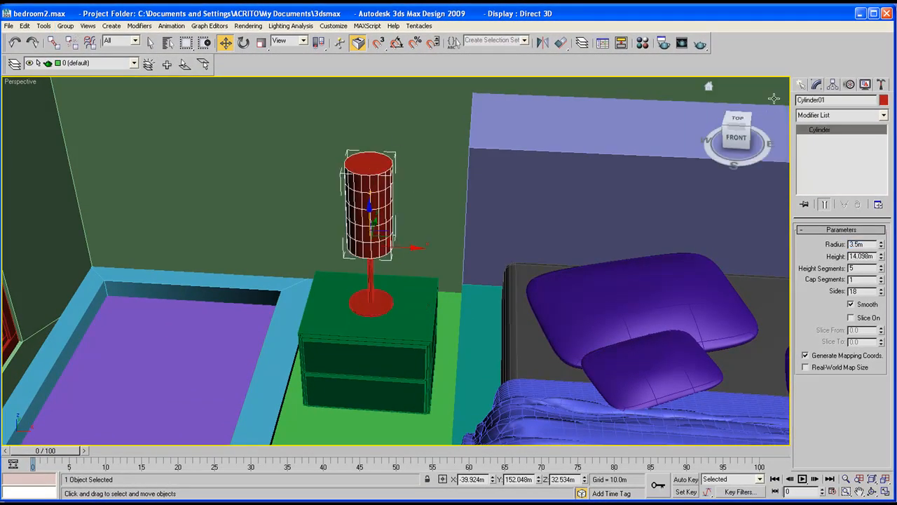
pyautogui.click(884, 115)
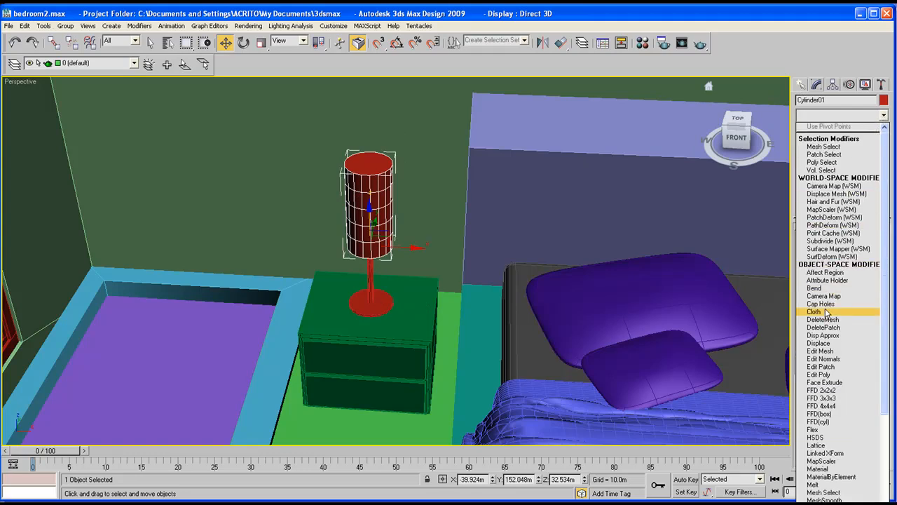
pyautogui.click(818, 375)
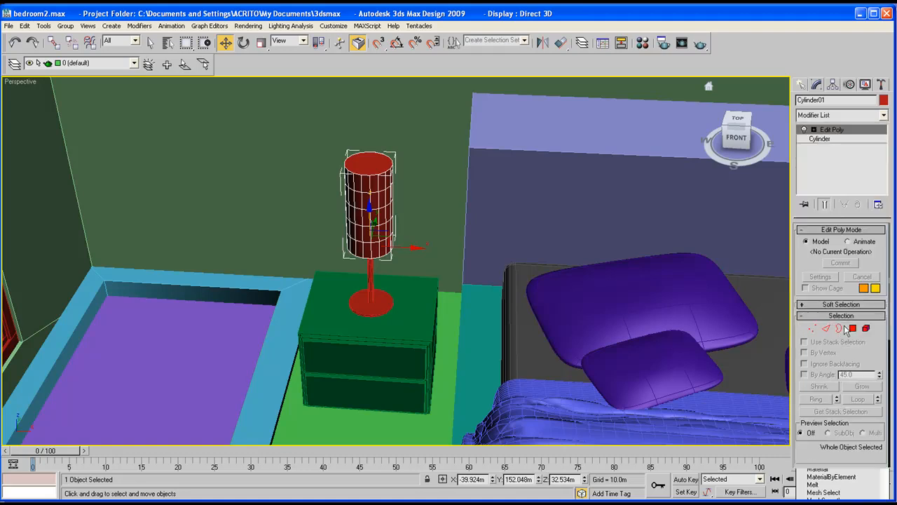
pyautogui.click(852, 328)
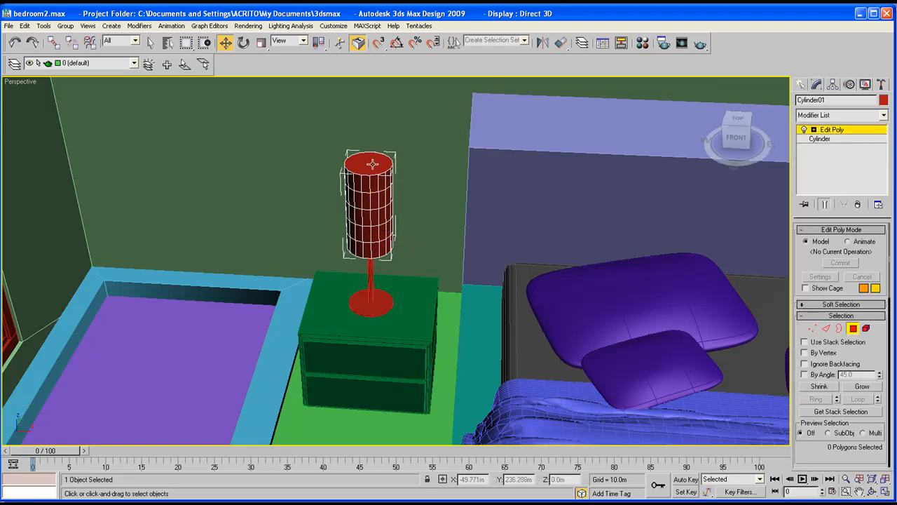
pyautogui.click(366, 161)
pyautogui.press('Delete')
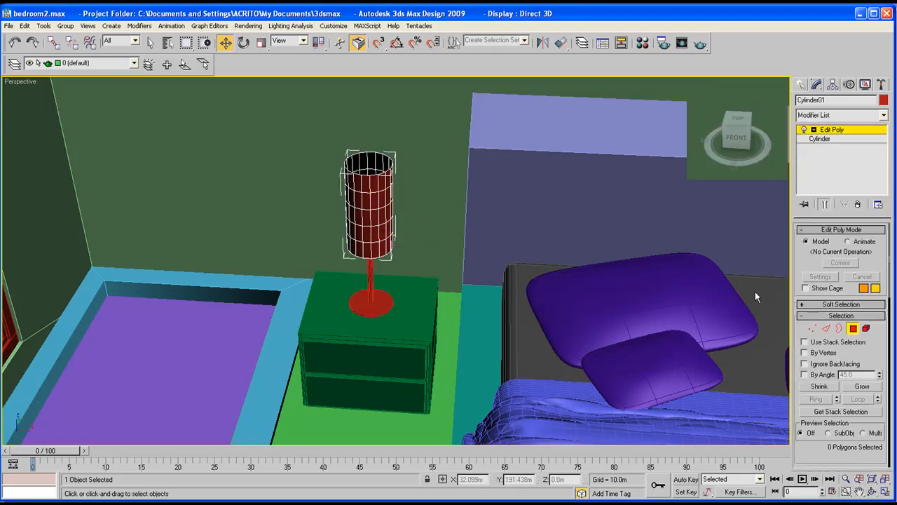
# Step: Delete the polygon closing the lampshade's bottom so the shade is open at both ends
pyautogui.click(872, 492)
pyautogui.moveTo(427, 238); pyautogui.dragTo(353, 184)
pyautogui.click(226, 44)
pyautogui.click(401, 135)
pyautogui.press('Delete')
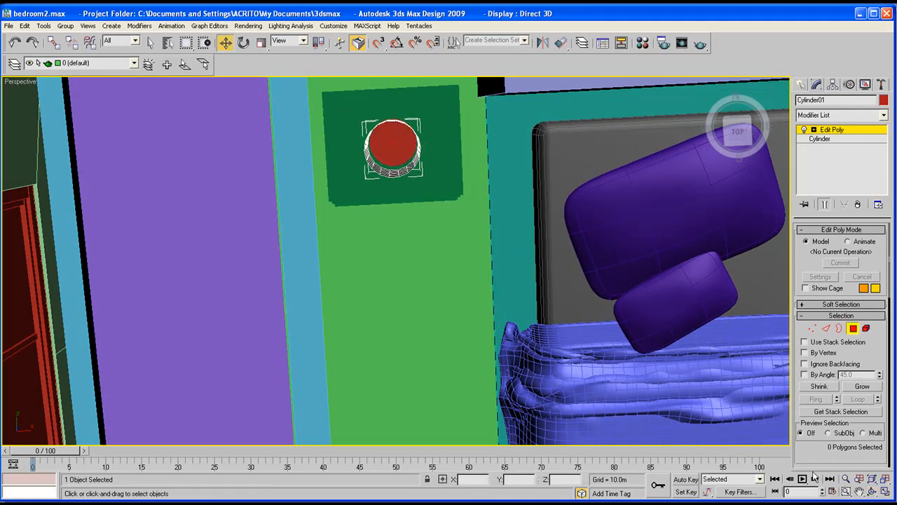
# Step: Thicken the open lampshade with a Shell modifier, using an inner amount of 0.48 m and an outer amount of 0.13 m
pyautogui.click(872, 493)
pyautogui.moveTo(398, 240); pyautogui.dragTo(401, 174)
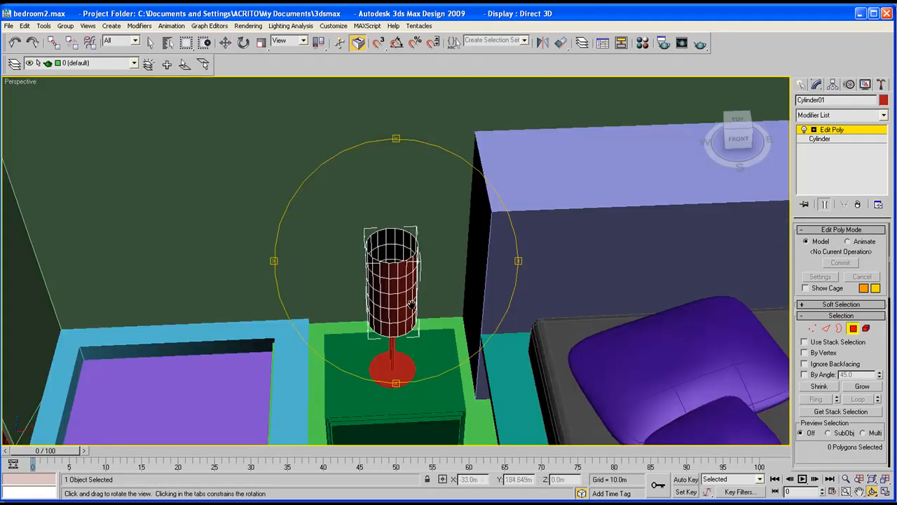
pyautogui.moveTo(424, 317); pyautogui.dragTo(390, 282, button='middle')
pyautogui.click(883, 117)
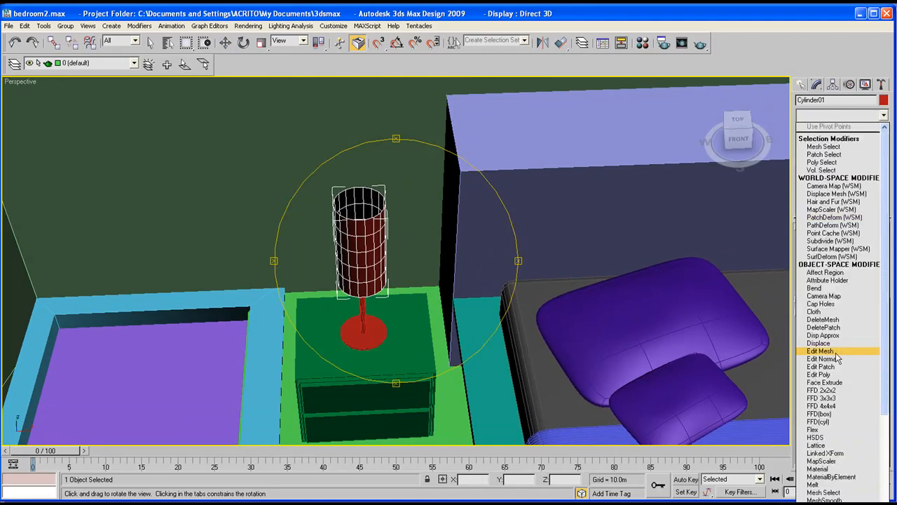
pyautogui.scroll(-5, 838, 359)
pyautogui.click(825, 293)
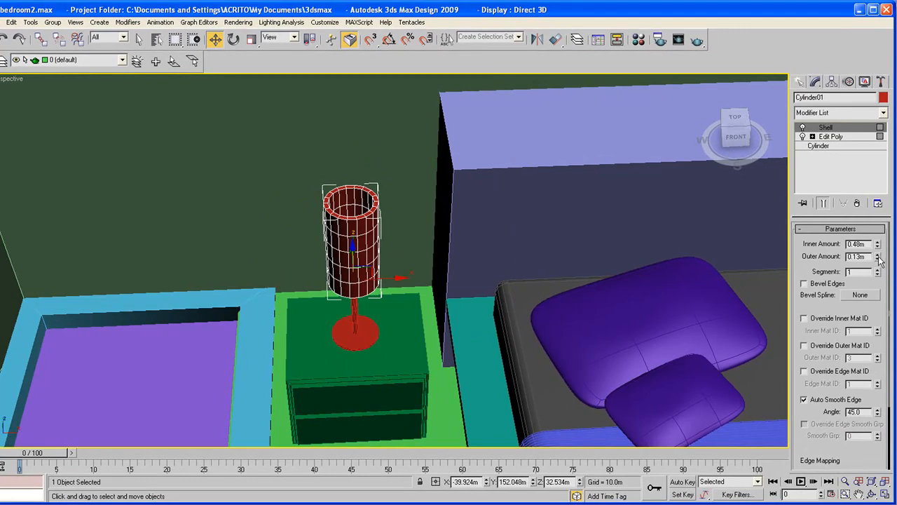
pyautogui.moveTo(880, 259)
pyautogui.mouseDown()
pyautogui.moveTo(878, 267)
pyautogui.moveTo(878, 248)
pyautogui.mouseUp()
# Step: Select the lampshade, stem, base and drawer unit together and place one copy of them on the other side of the bed
pyautogui.moveTo(526, 302); pyautogui.dragTo(415, 284, button='middle')
pyautogui.click(872, 496)
pyautogui.moveTo(533, 384); pyautogui.dragTo(350, 288)
pyautogui.moveTo(445, 366); pyautogui.dragTo(449, 288)
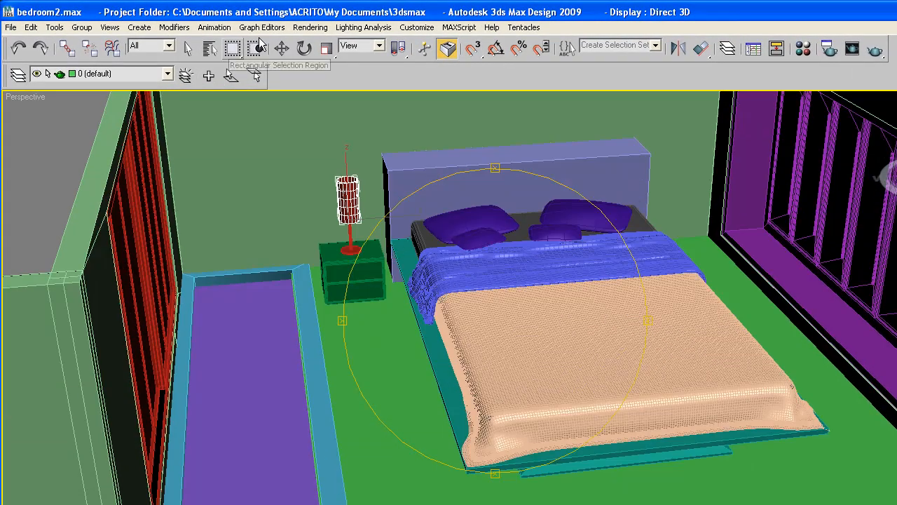
pyautogui.click(281, 48)
pyautogui.scroll(3, 347, 255)
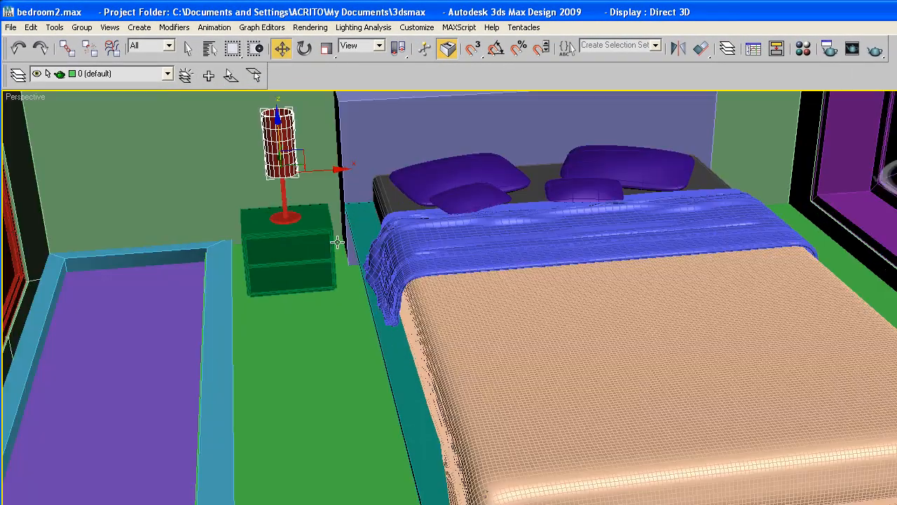
pyautogui.keyDown('ctrl'); pyautogui.click(284, 200); pyautogui.keyUp('ctrl')
pyautogui.keyDown('ctrl'); pyautogui.click(292, 216); pyautogui.keyUp('ctrl')
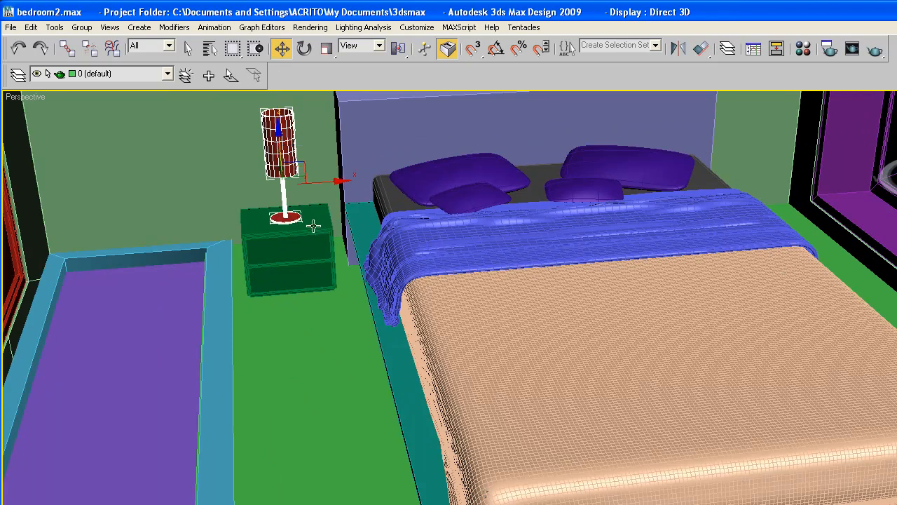
pyautogui.keyDown('ctrl'); pyautogui.click(314, 226); pyautogui.keyUp('ctrl')
pyautogui.moveTo(262, 331); pyautogui.dragTo(104, 409, button='middle')
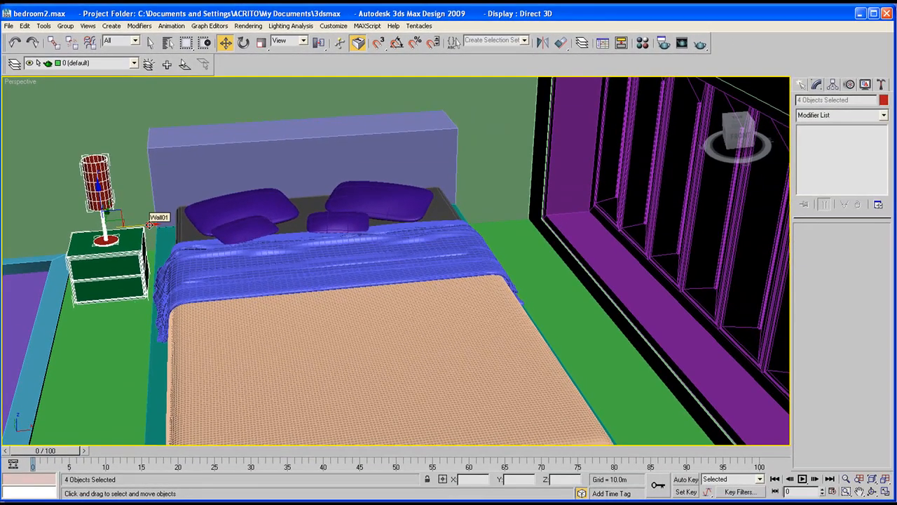
pyautogui.moveTo(150, 224)
pyautogui.keyDown('shift'); pyautogui.mouseDown()
pyautogui.moveTo(567, 188)
pyautogui.moveTo(556, 189)
pyautogui.mouseUp(); pyautogui.keyUp('shift')
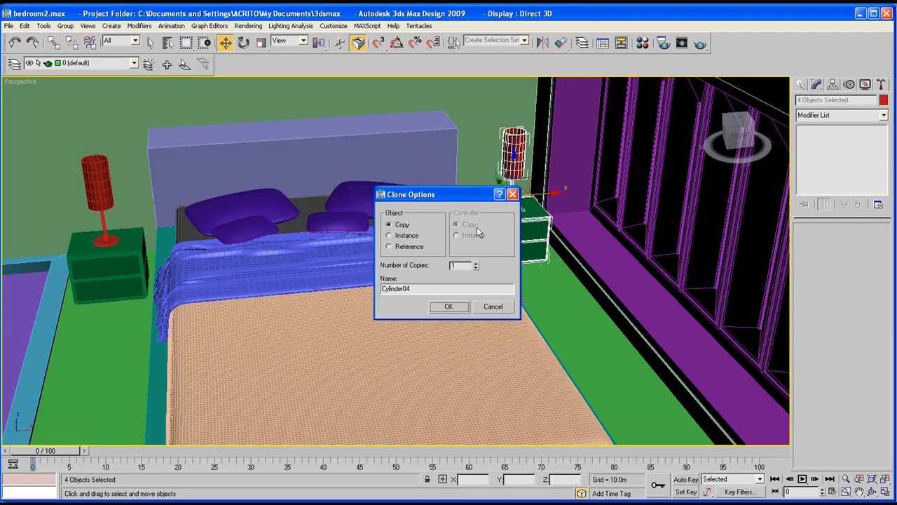
pyautogui.click(449, 308)
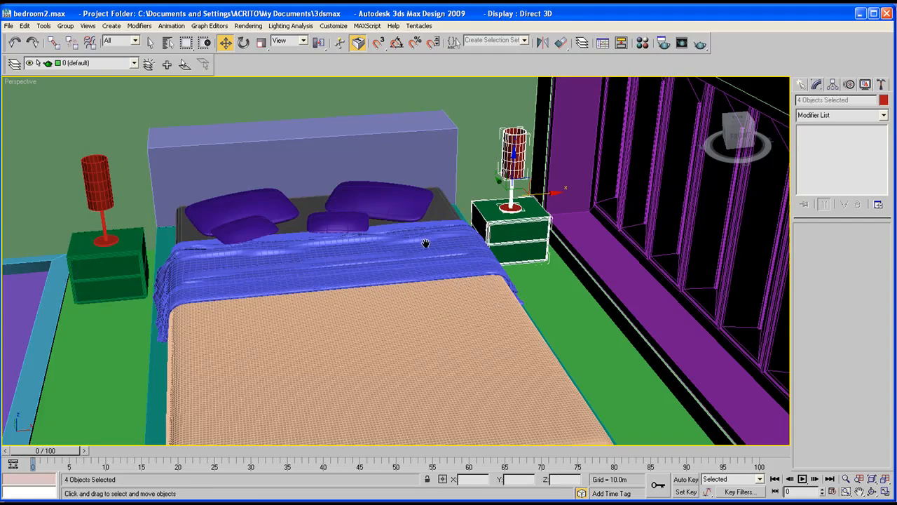
# Step: Deselect the copied furniture and examine the bedroom with both bedside units and lamps from several angles
pyautogui.moveTo(426, 243); pyautogui.dragTo(502, 296, button='middle')
pyautogui.scroll(-3, 464, 272)
pyautogui.moveTo(464, 272); pyautogui.dragTo(418, 255, button='middle')
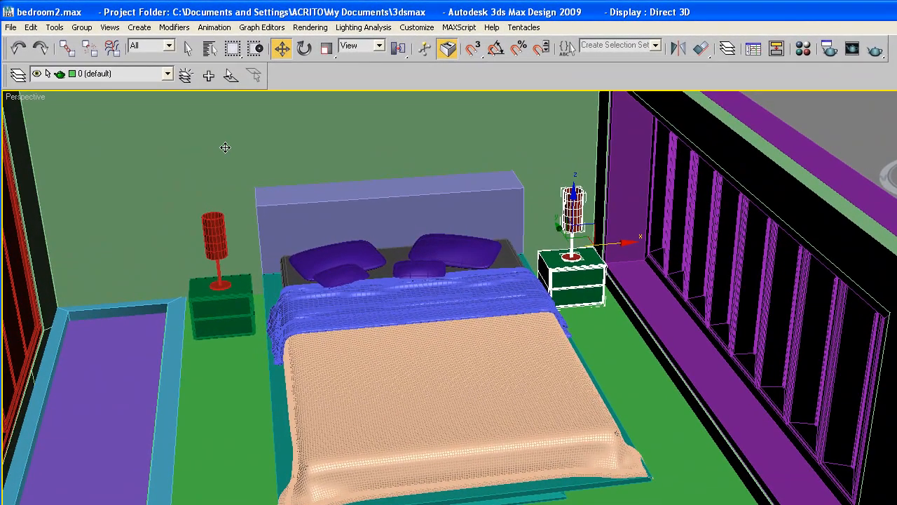
pyautogui.click(225, 147)
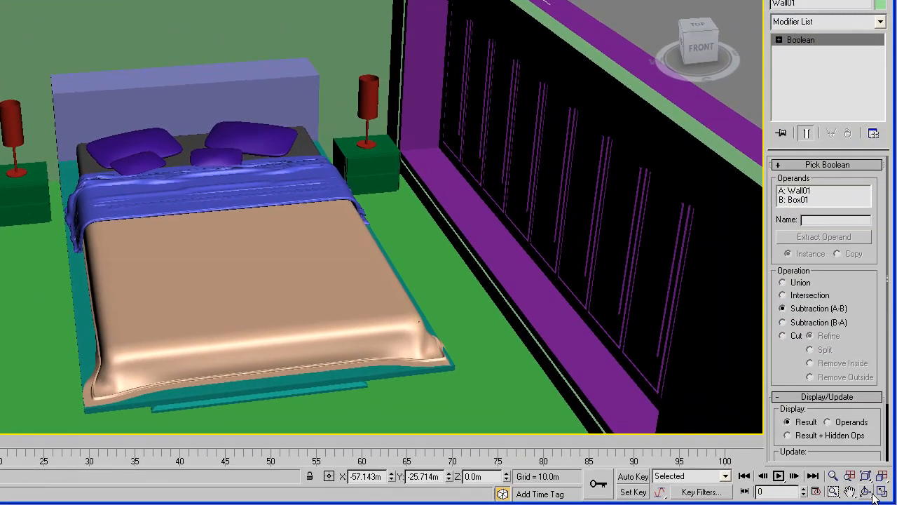
pyautogui.click(866, 492)
pyautogui.moveTo(365, 217); pyautogui.dragTo(262, 258)
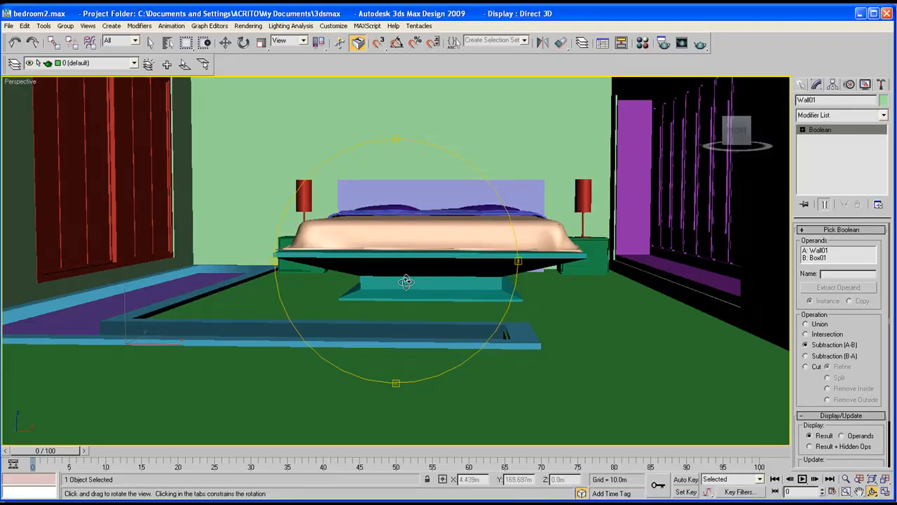
pyautogui.moveTo(406, 281); pyautogui.dragTo(379, 245)
pyautogui.moveTo(380, 245); pyautogui.dragTo(426, 263, button='middle')
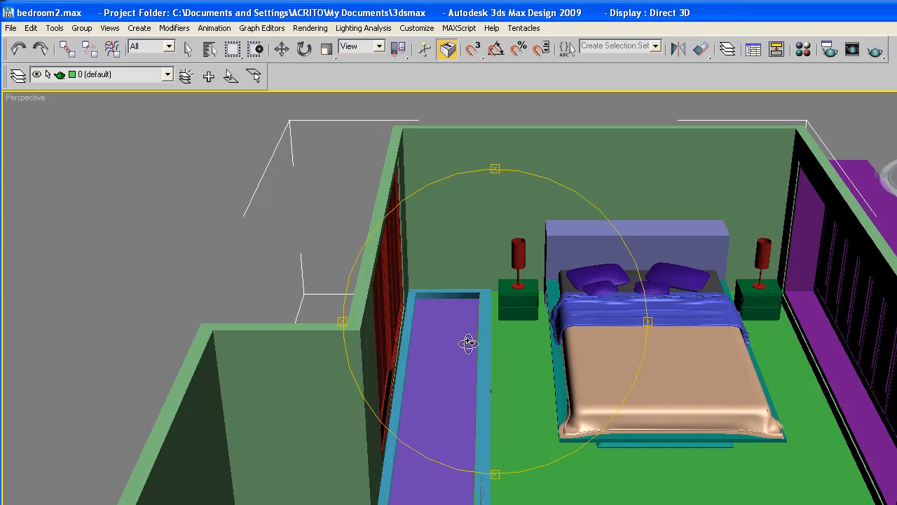
pyautogui.moveTo(469, 342); pyautogui.dragTo(566, 479)
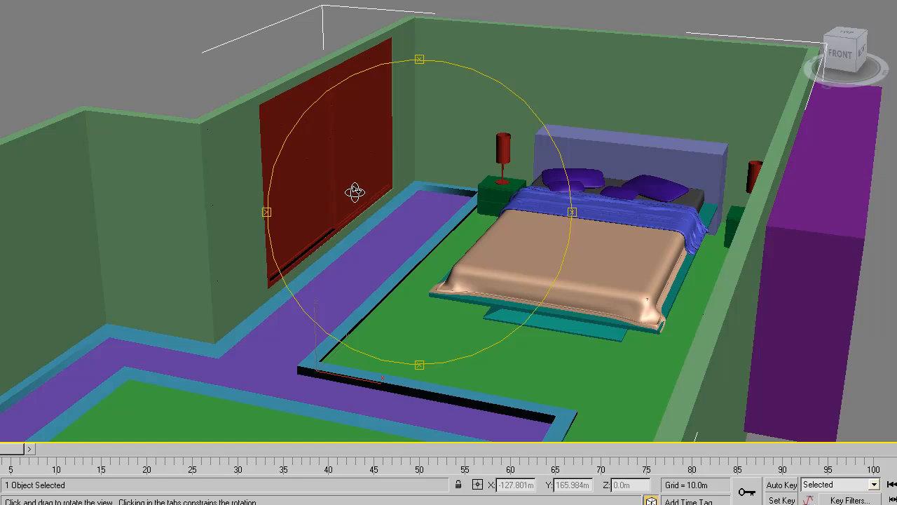
pyautogui.moveTo(351, 195); pyautogui.dragTo(462, 235)
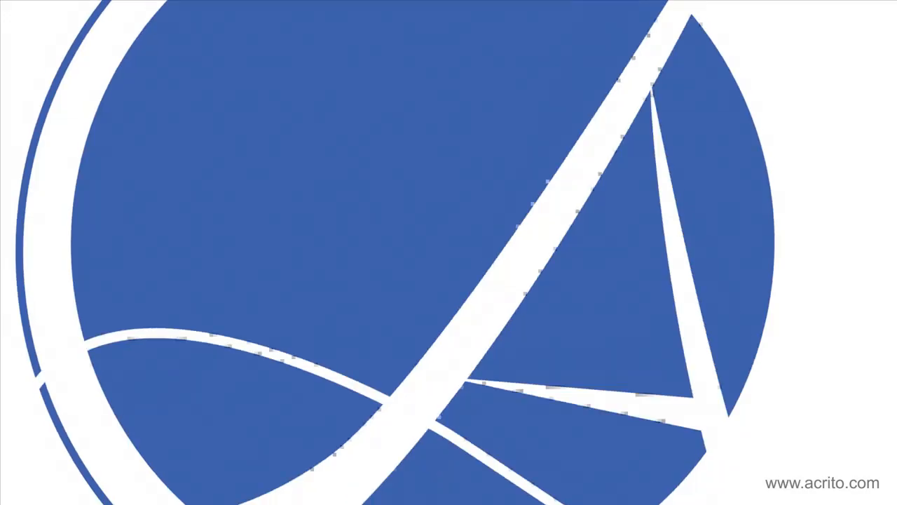